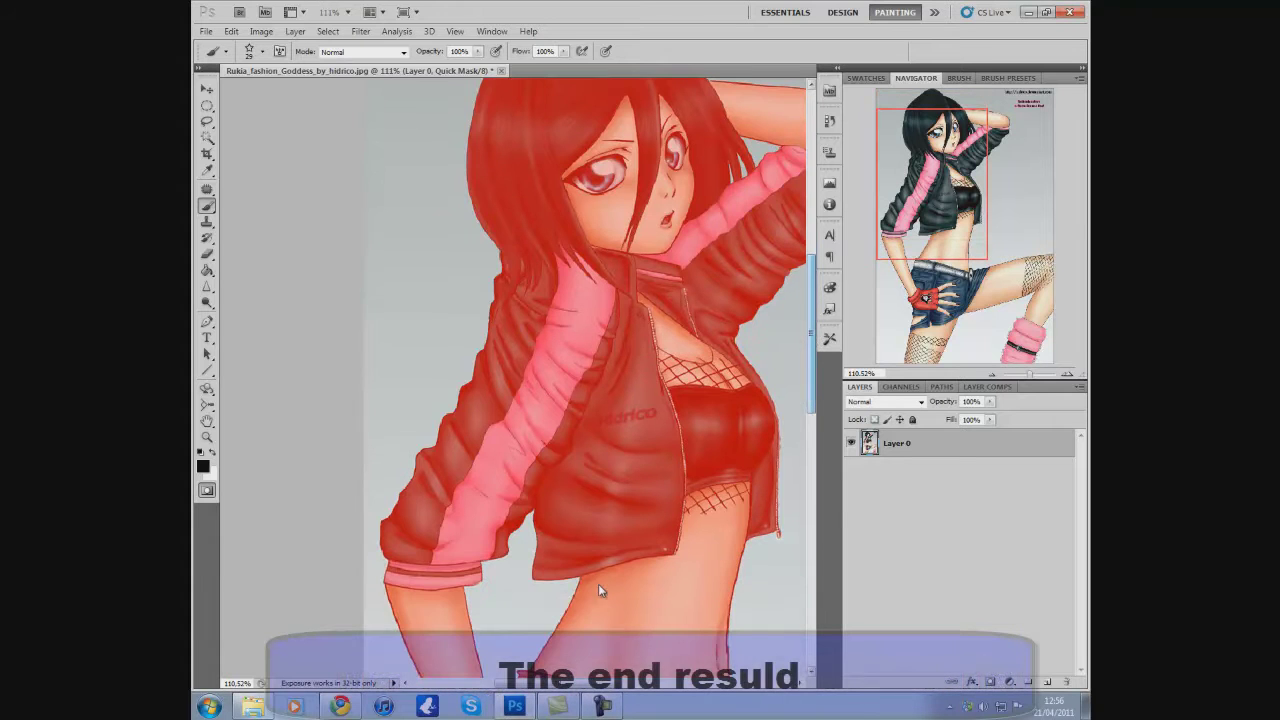
# Turn the finished quick mask into a selection and delete the grey background around the figure.
pyautogui.moveTo(597, 690); pyautogui.dragTo(606, 684)
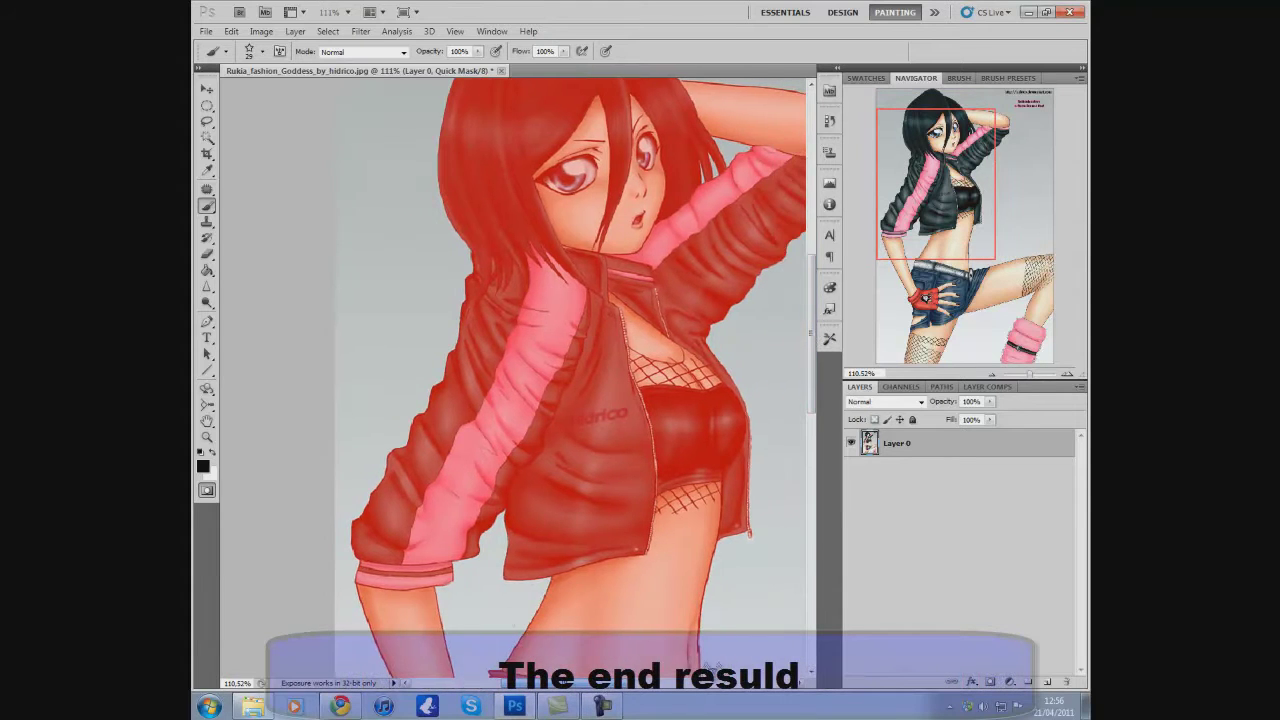
pyautogui.click(208, 490)
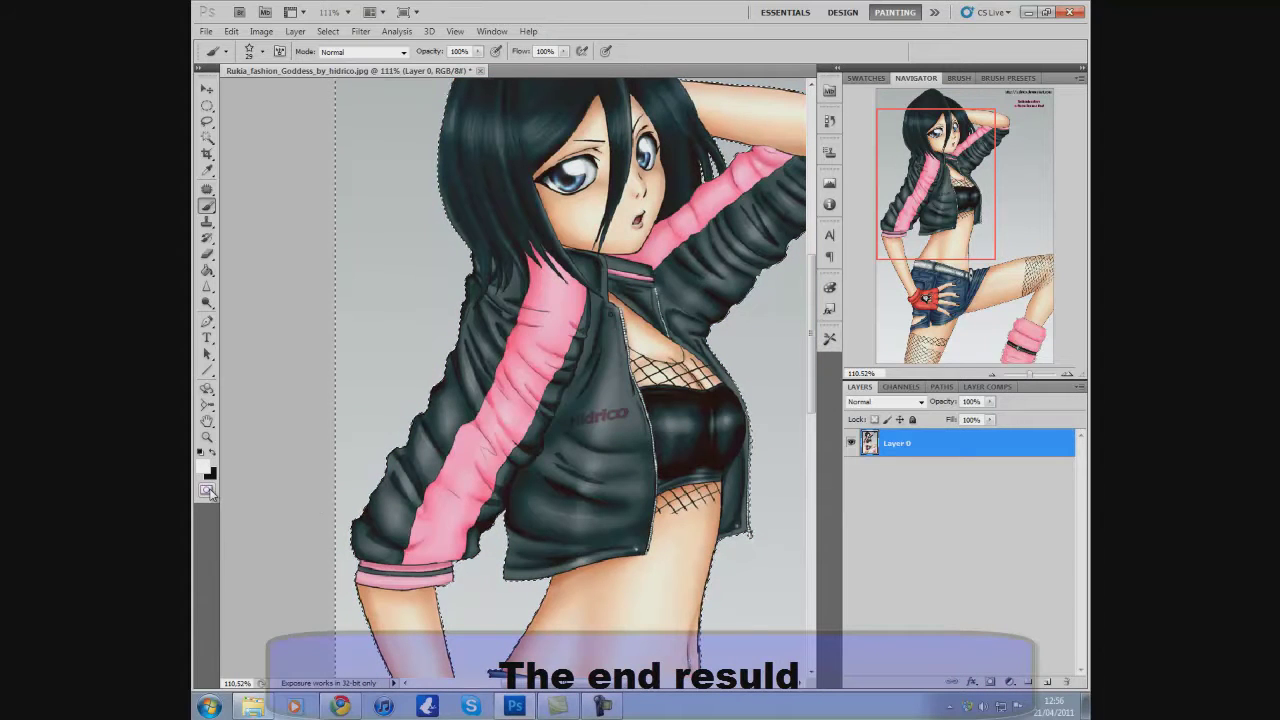
pyautogui.press('Delete')
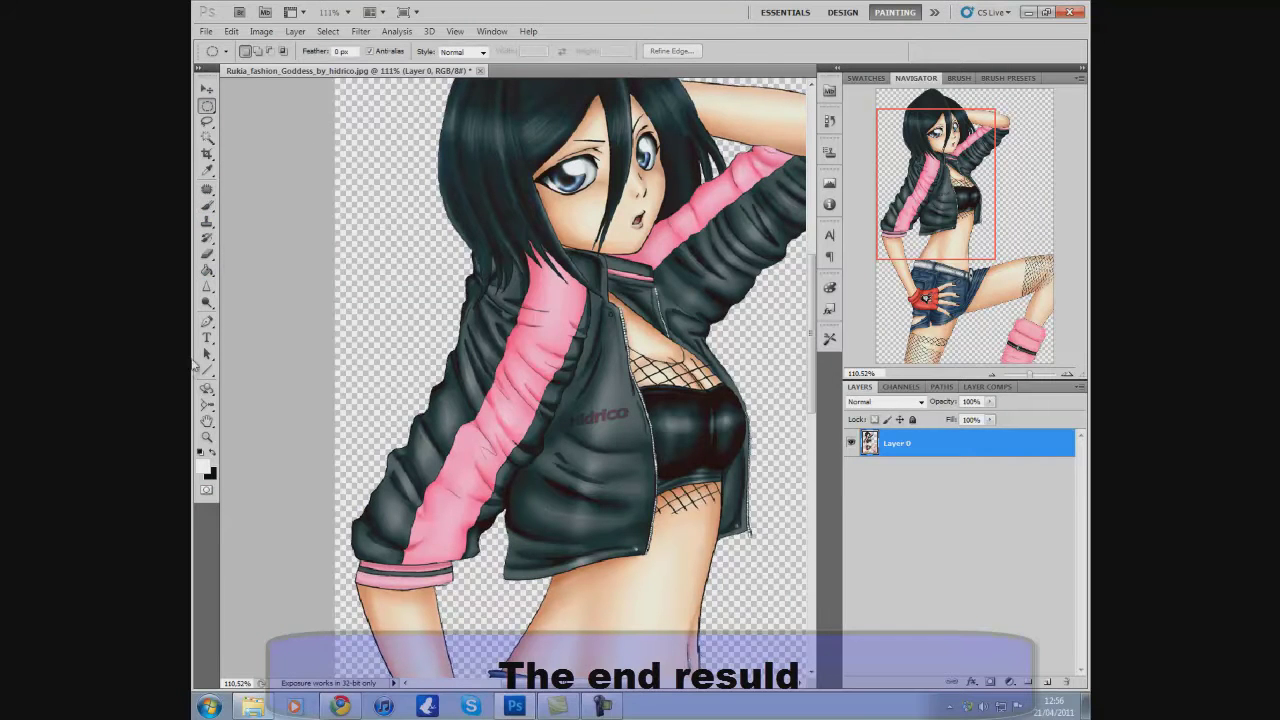
pyautogui.scroll(-1, 853, 390)
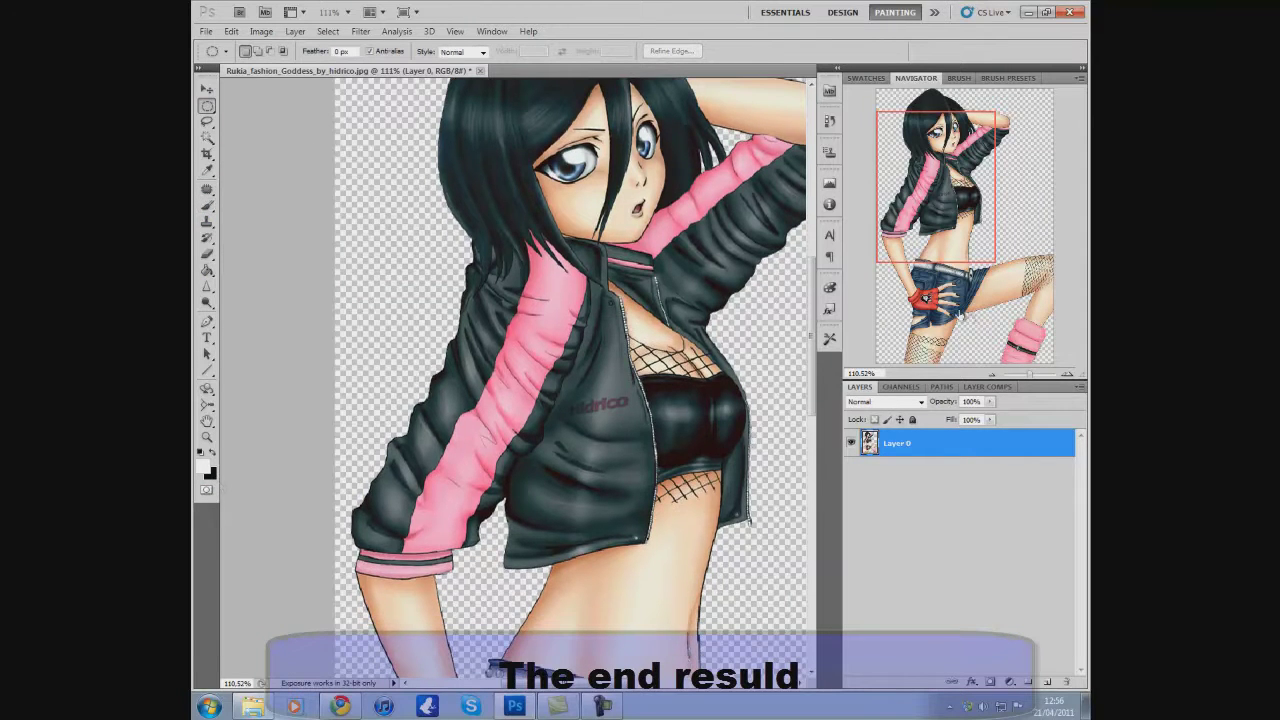
pyautogui.moveTo(1040, 373); pyautogui.dragTo(1028, 378)
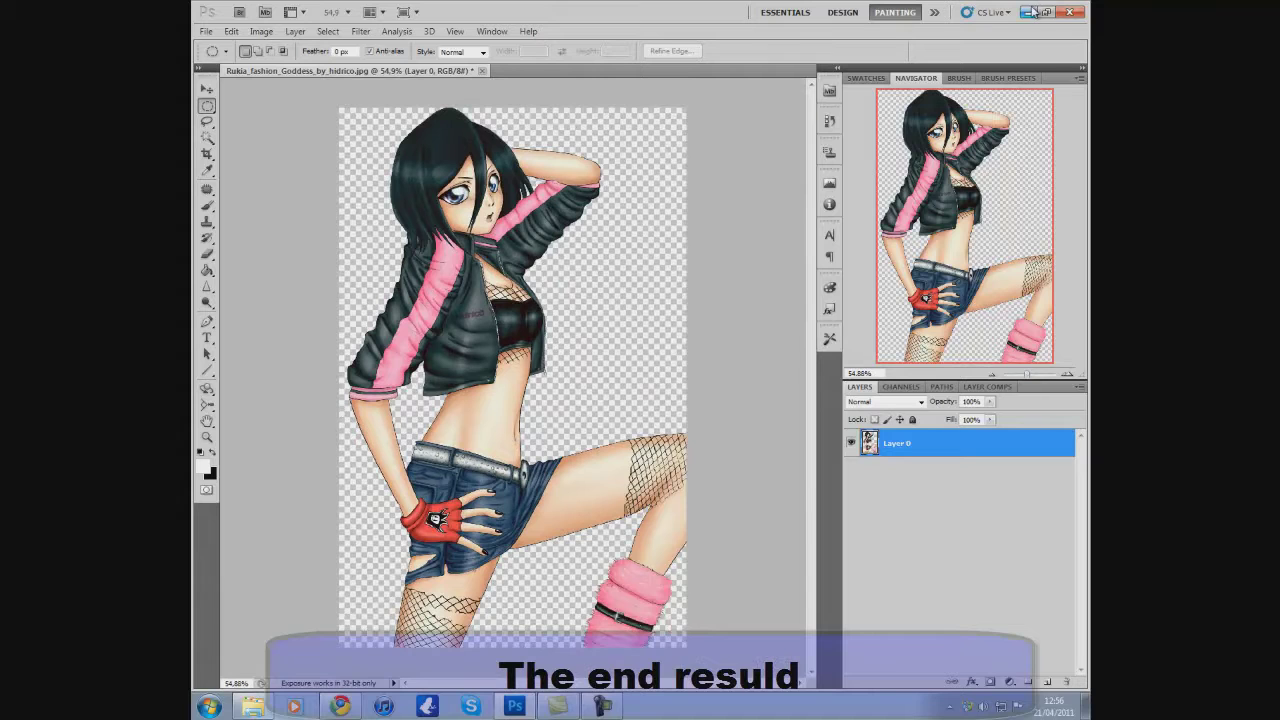
# Close the current document and open the original Rukia_fashion_Goddess_by_hidrico JPEG from the amv auditie folder.
pyautogui.click(482, 71)
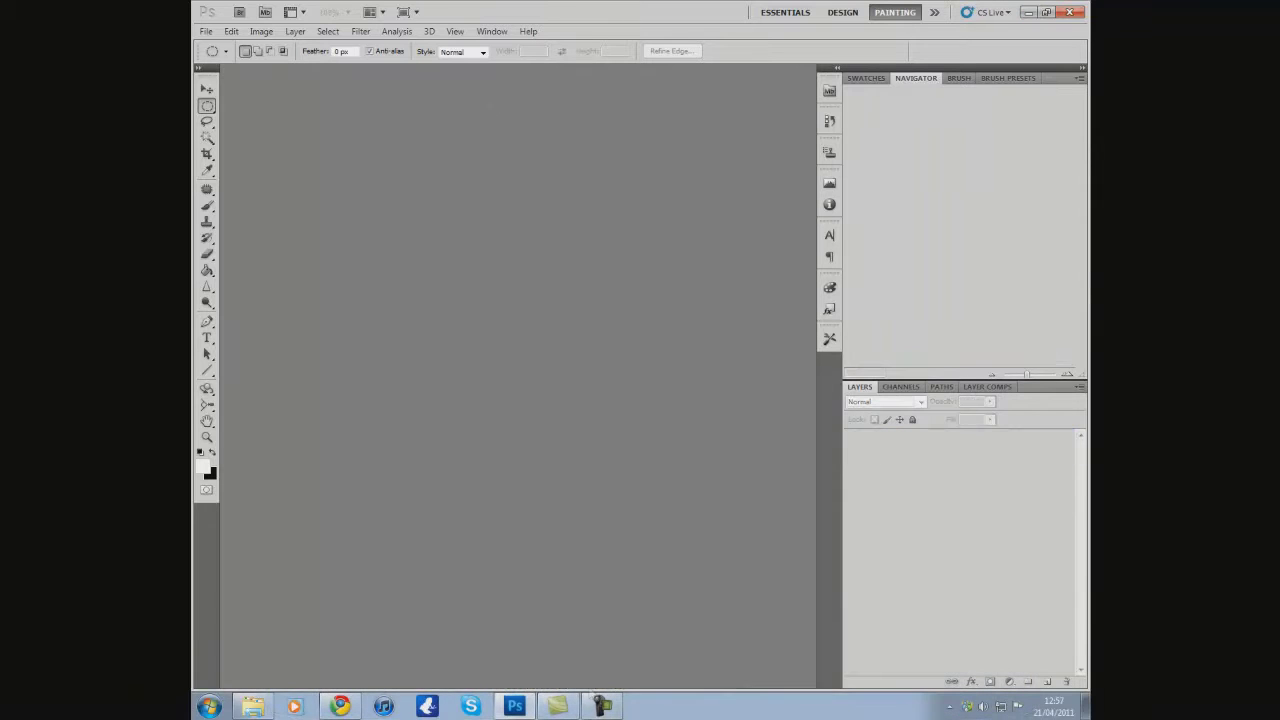
pyautogui.click(257, 708)
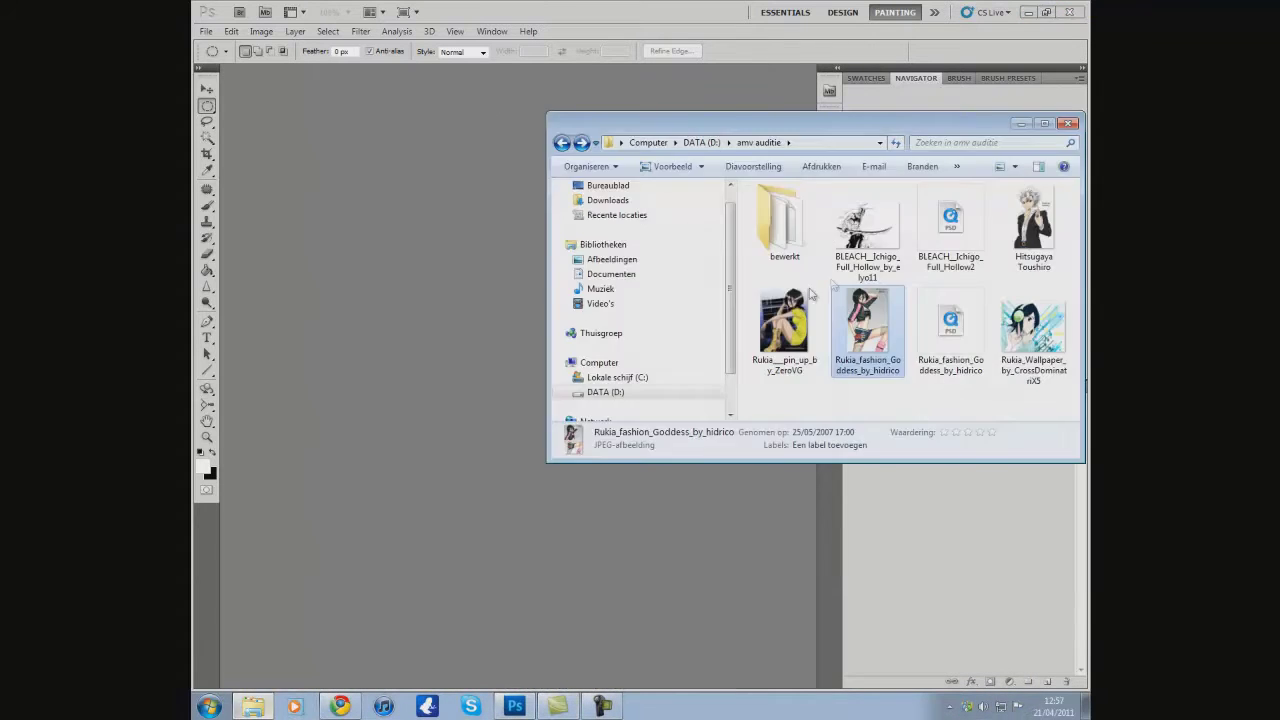
pyautogui.moveTo(880, 330); pyautogui.dragTo(400, 283)
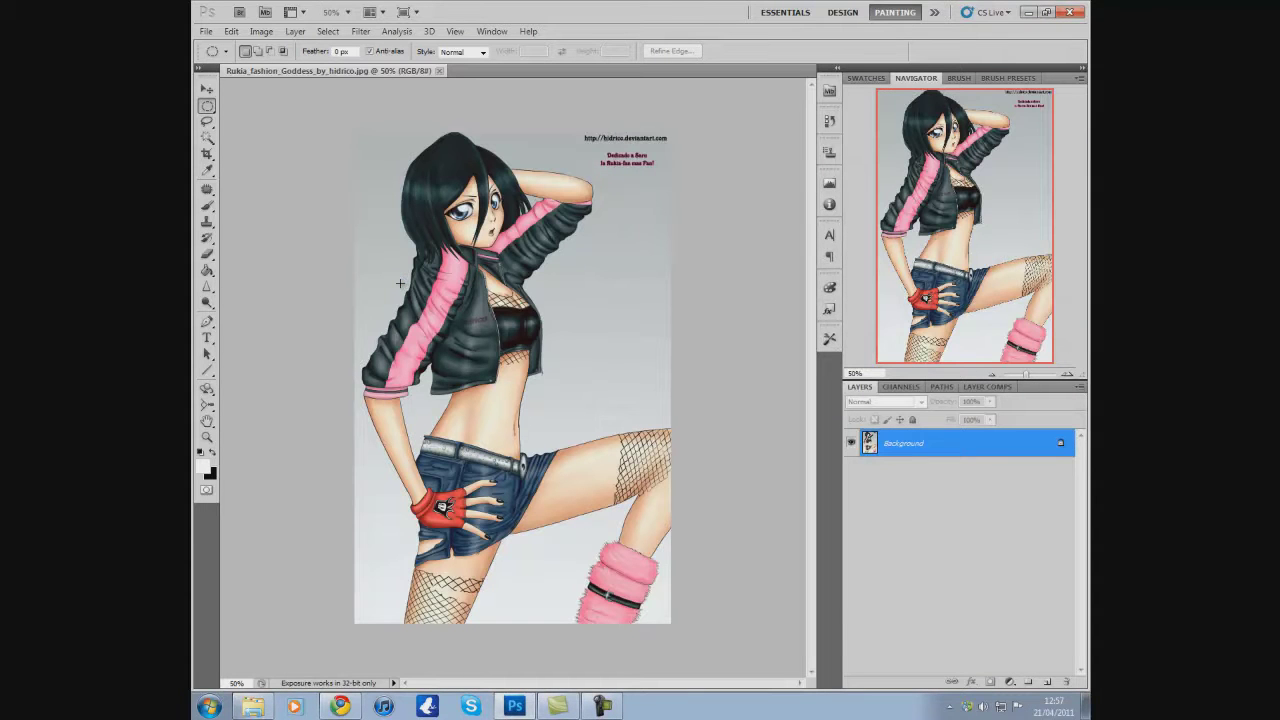
# Switch the image to Quick Mask mode and accept the options that show masked areas in red.
pyautogui.moveTo(1027, 375); pyautogui.dragTo(1035, 375)
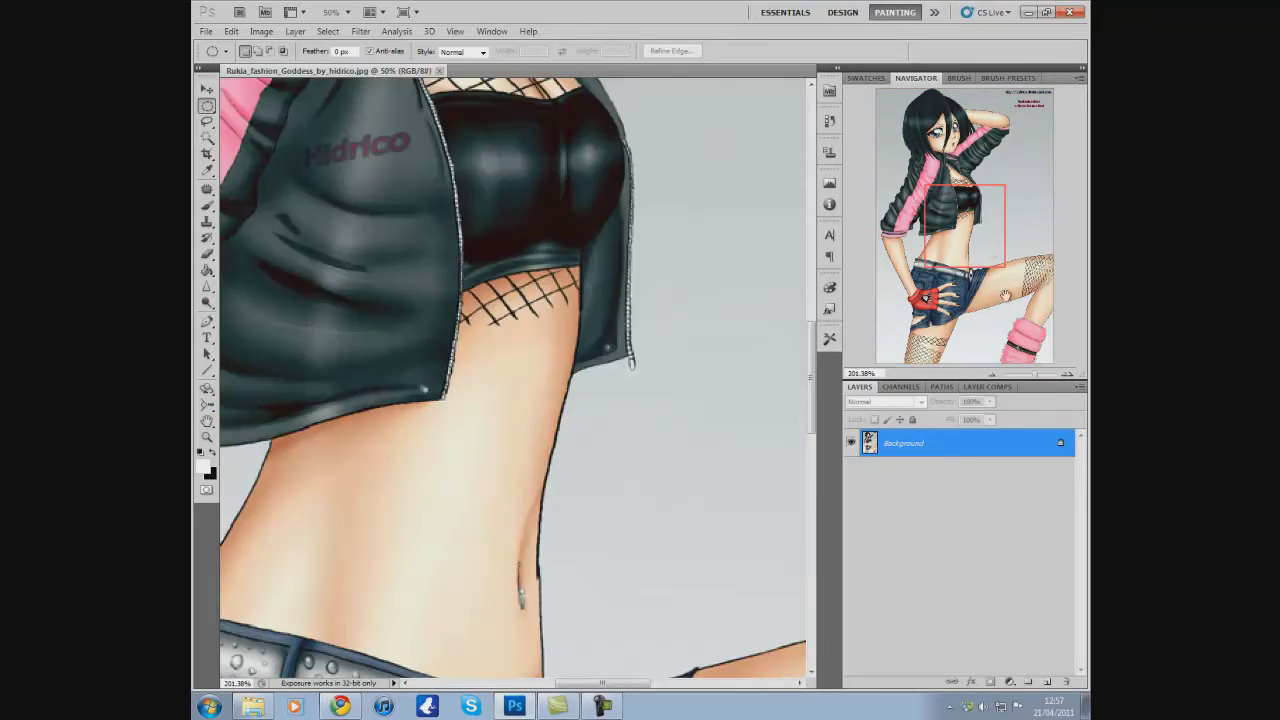
pyautogui.moveTo(985, 243); pyautogui.dragTo(1041, 375)
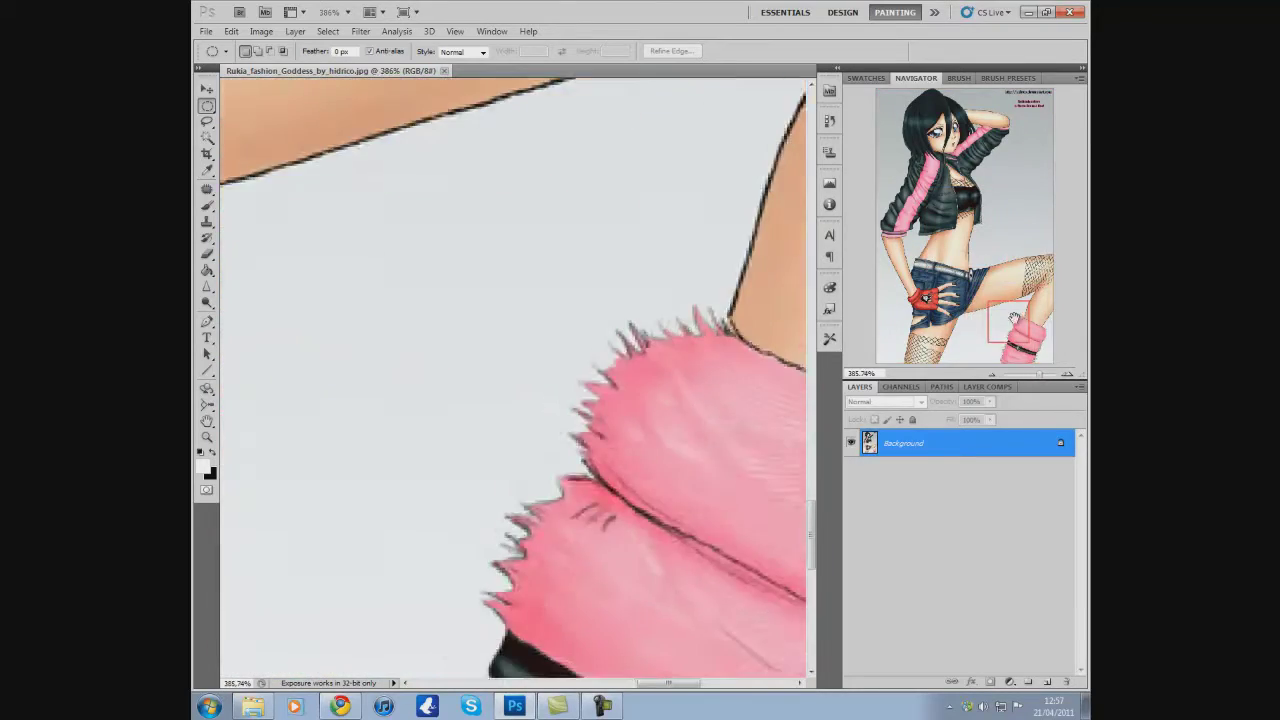
pyautogui.moveTo(1015, 319); pyautogui.dragTo(1018, 338)
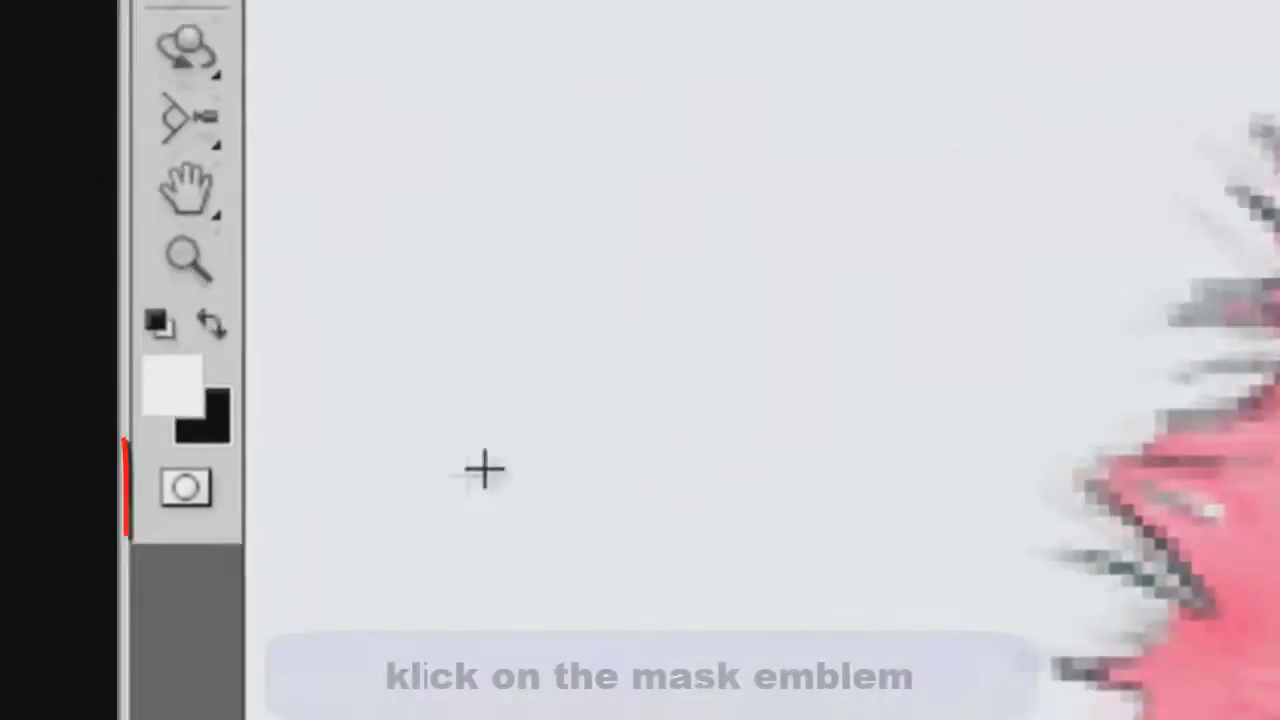
pyautogui.click(185, 488)
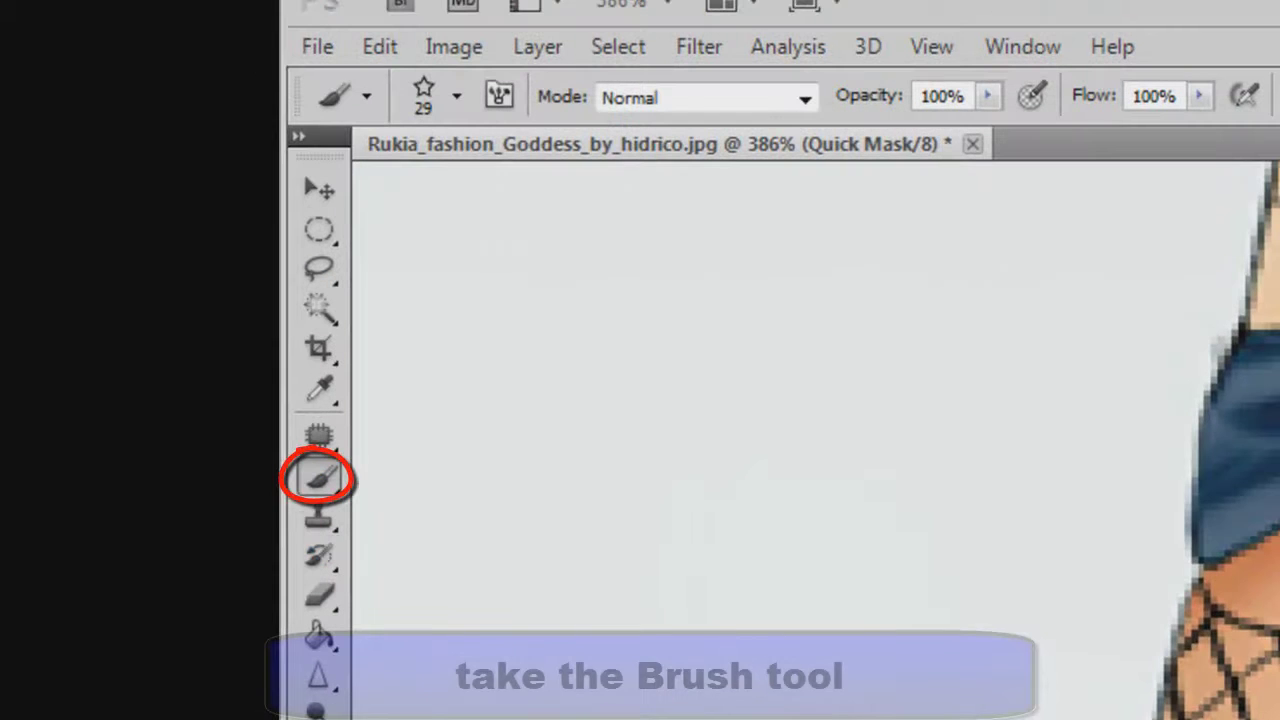
pyautogui.doubleClick(319, 718)
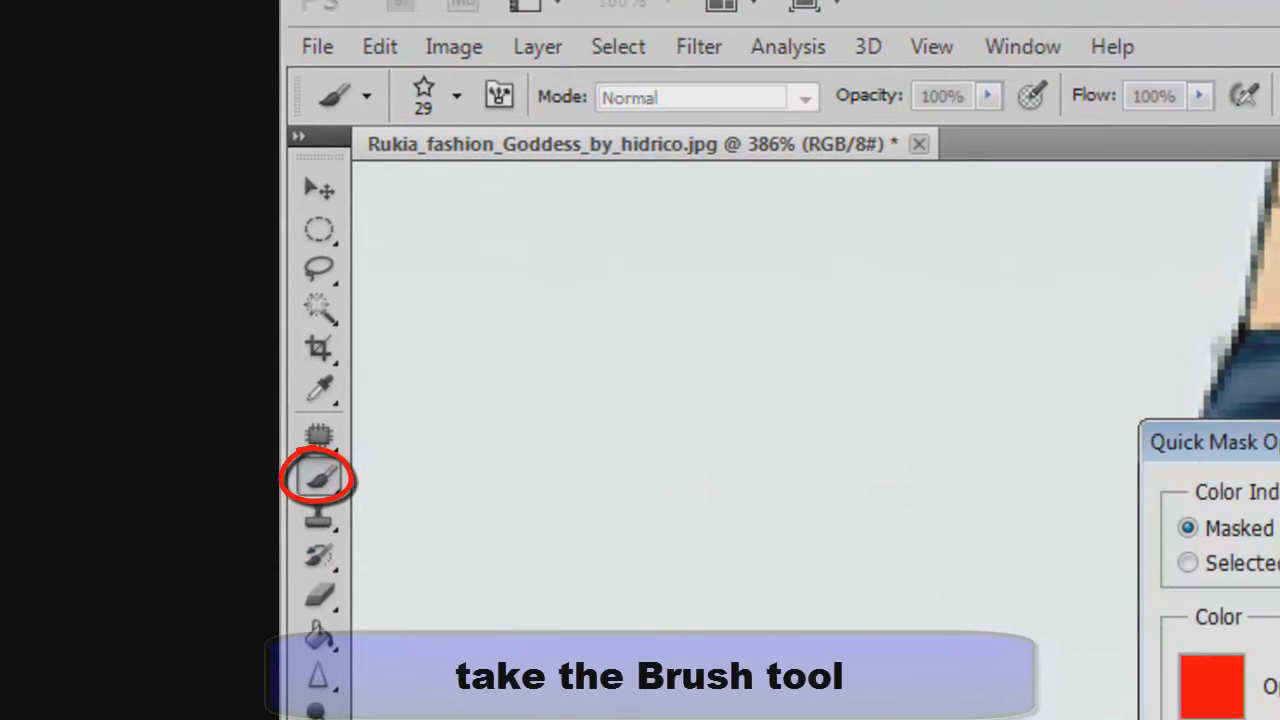
pyautogui.press('Return')
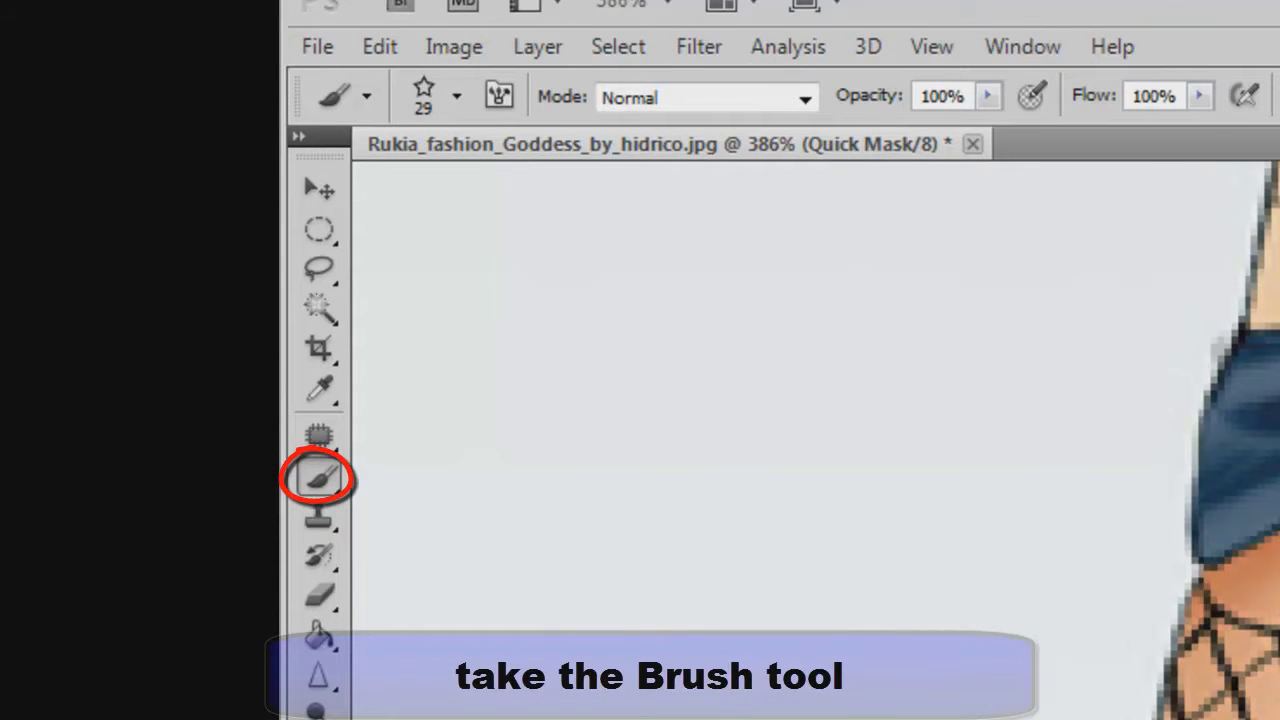
# Set up a hard round brush of 95 px with 100% hardness for painting the mask.
pyautogui.click(457, 97)
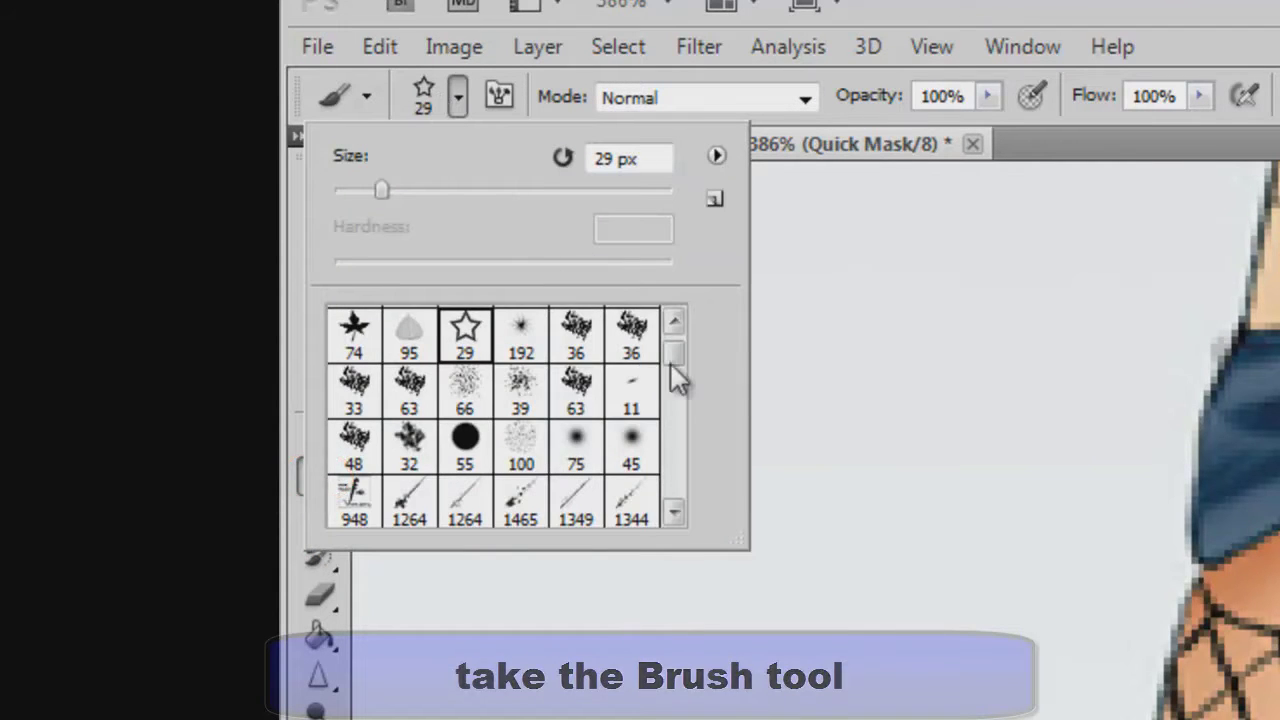
pyautogui.moveTo(671, 365); pyautogui.dragTo(605, 325)
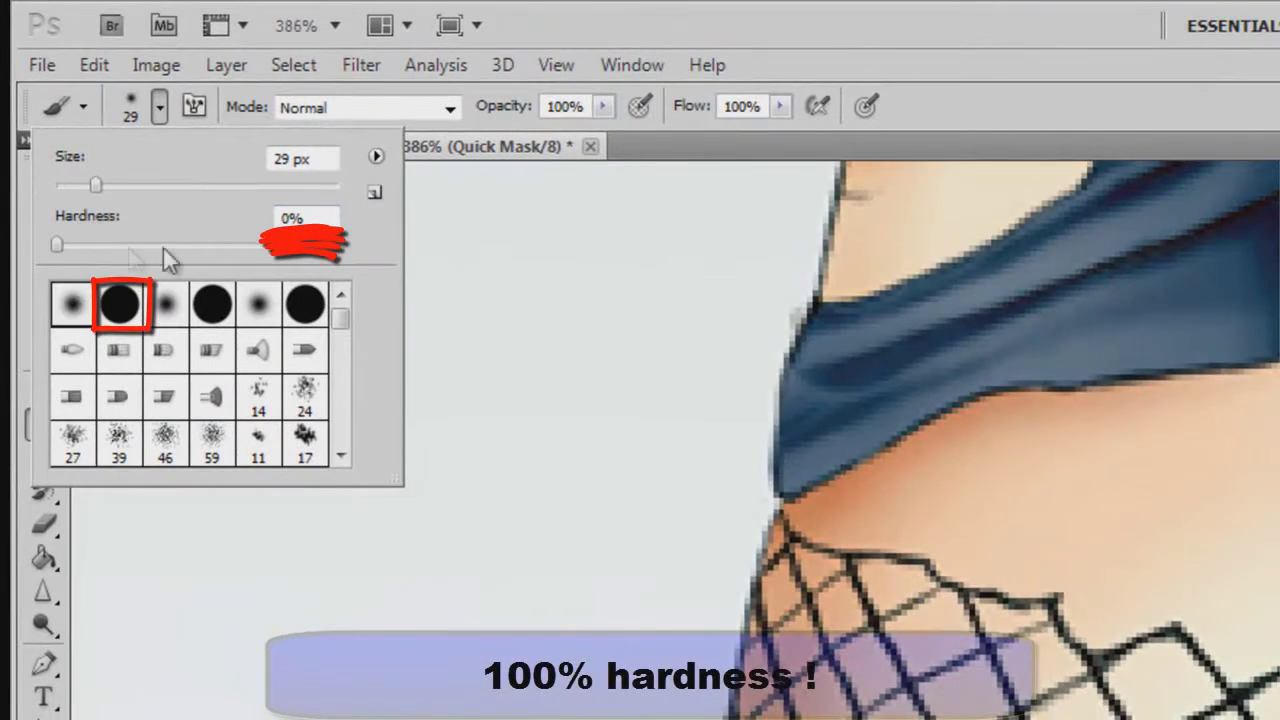
pyautogui.moveTo(315, 274); pyautogui.dragTo(350, 274)
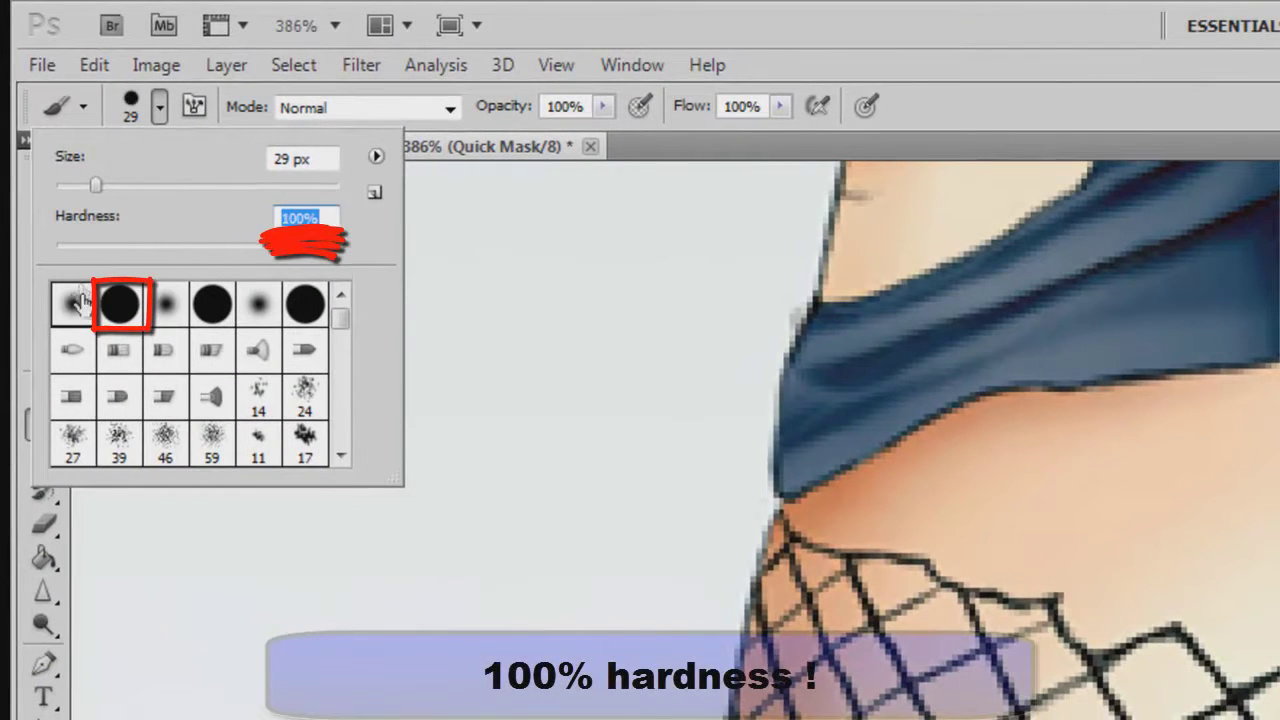
pyautogui.click(218, 184)
pyautogui.click(588, 510)
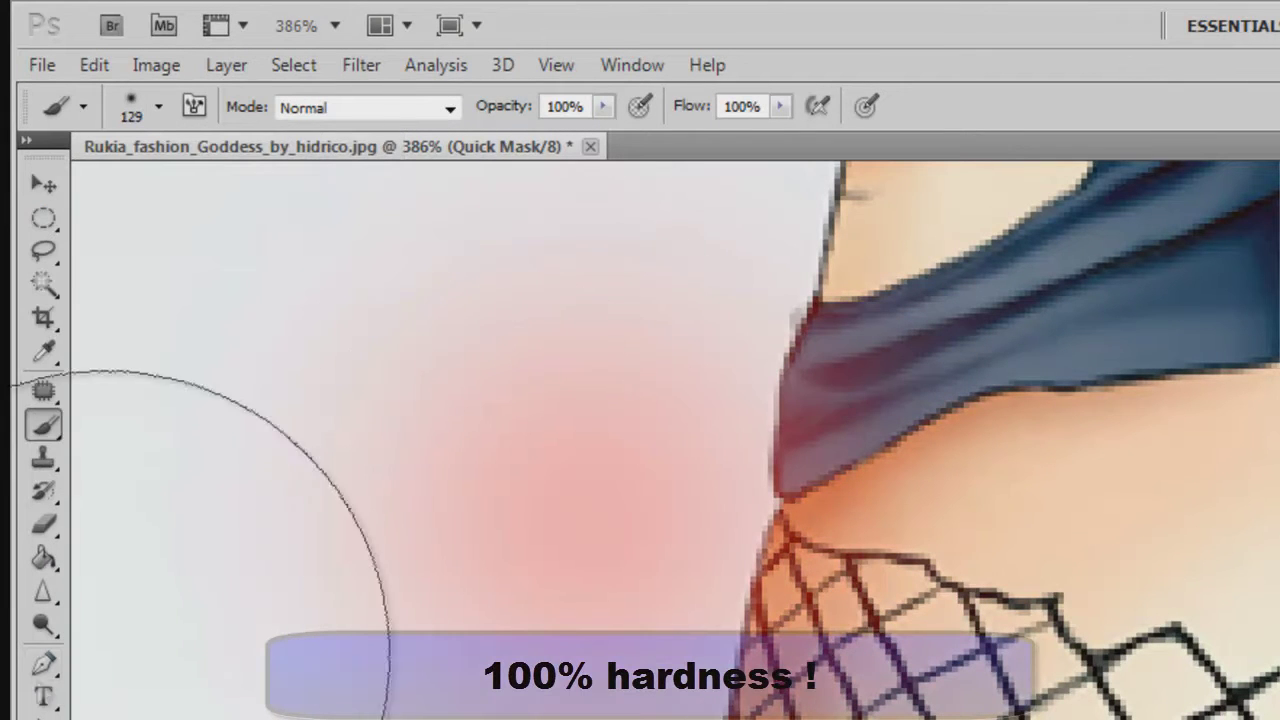
pyautogui.hotkey('ctrl', 'z')
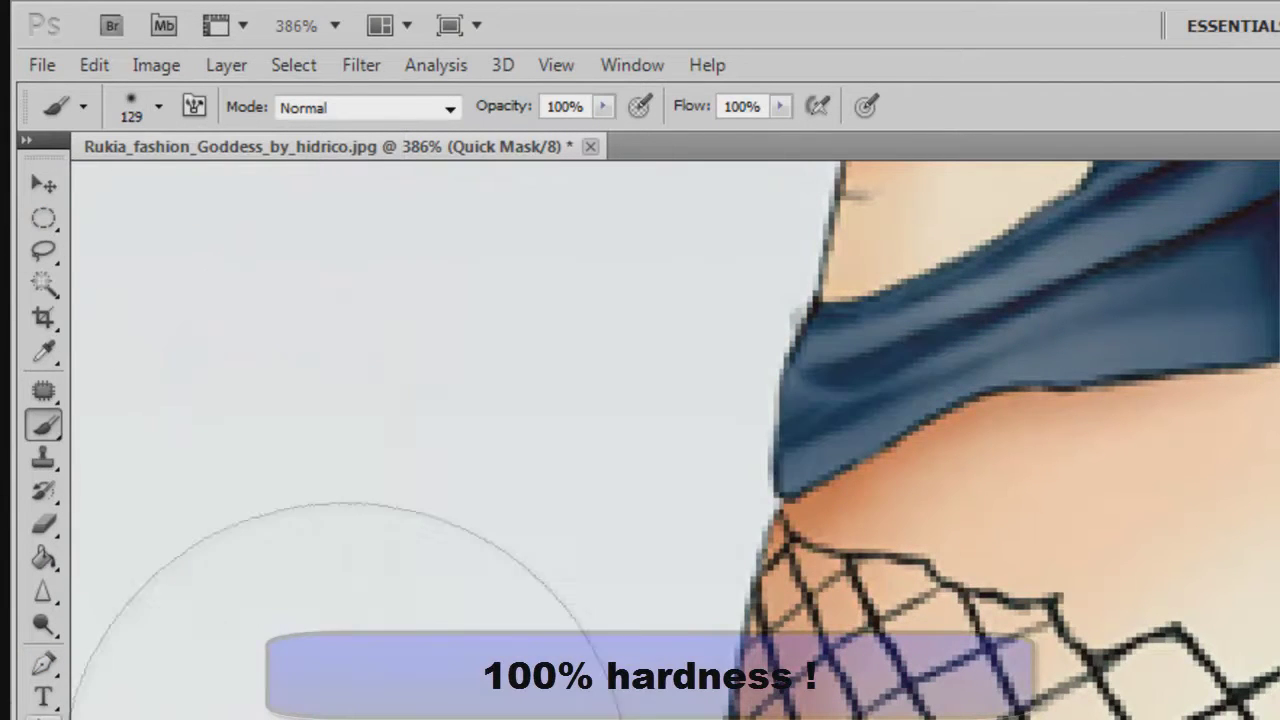
pyautogui.click(160, 107)
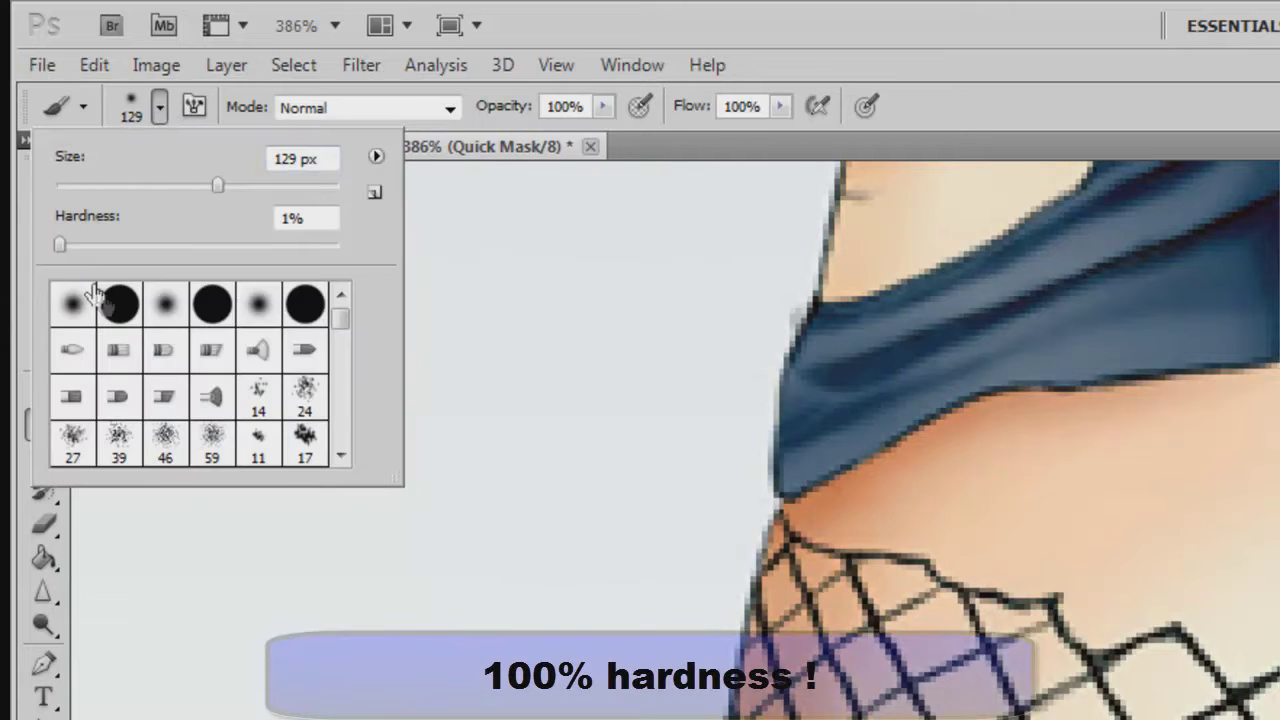
pyautogui.moveTo(220, 184)
pyautogui.mouseDown()
pyautogui.moveTo(238, 185)
pyautogui.moveTo(189, 186)
pyautogui.mouseUp()
# Paint the mask over the fishnet stocking on the standing leg's thigh, keeping inside its outer outline.
pyautogui.click(1009, 719)
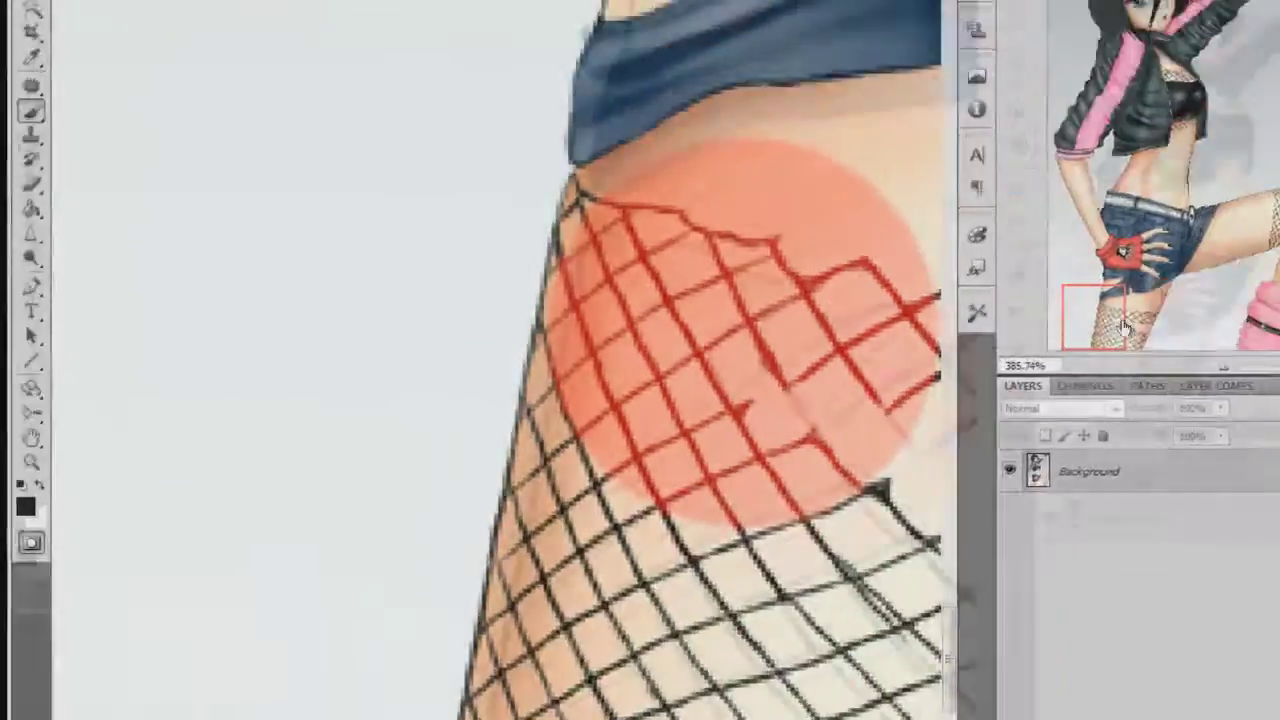
pyautogui.moveTo(1014, 231); pyautogui.dragTo(1027, 230)
pyautogui.moveTo(600, 180)
pyautogui.mouseDown()
pyautogui.moveTo(611, 235)
pyautogui.moveTo(478, 510)
pyautogui.mouseUp()
pyautogui.scroll(-3, 478, 505)
pyautogui.moveTo(490, 226); pyautogui.dragTo(474, 320)
pyautogui.scroll(-2, 475, 488)
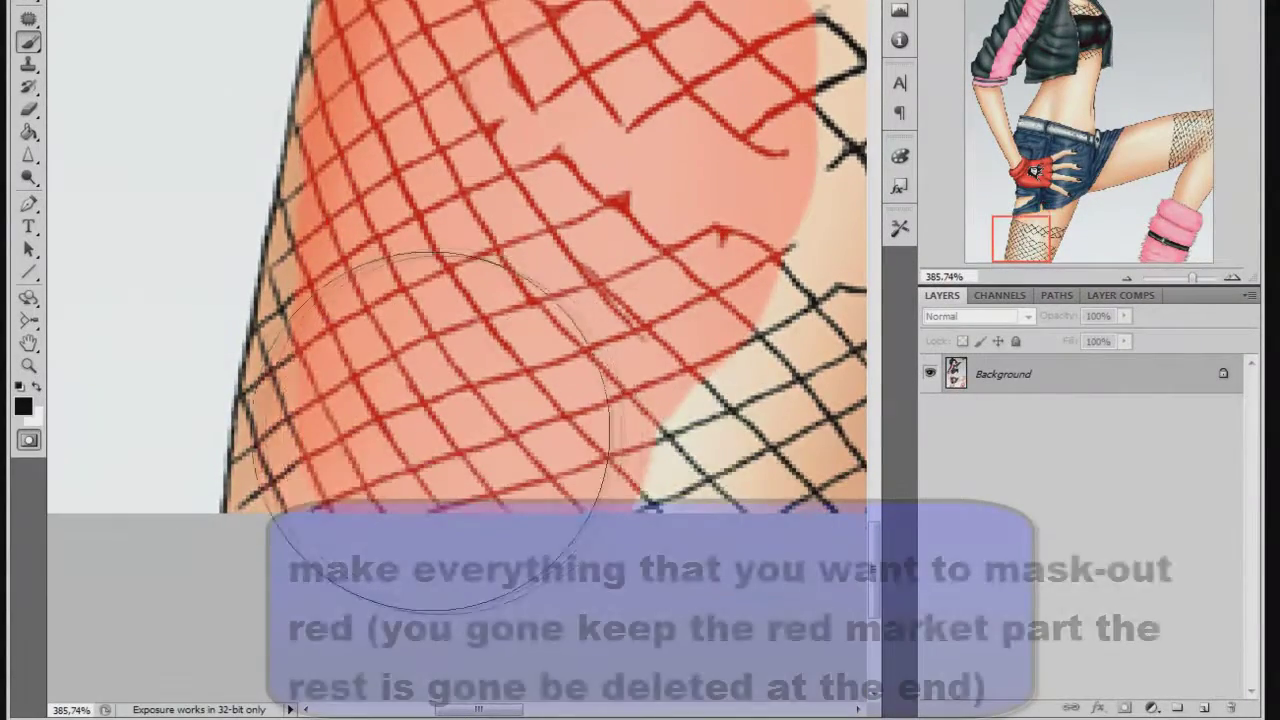
pyautogui.moveTo(437, 440)
pyautogui.mouseDown()
pyautogui.moveTo(483, 453)
pyautogui.moveTo(648, 466)
pyautogui.mouseUp()
# Extend the mask across the inner side of the fishnet thigh and up over the hem of the shorts.
pyautogui.scroll(3, 652, 462)
pyautogui.moveTo(1027, 253); pyautogui.dragTo(1044, 248)
pyautogui.moveTo(630, 212)
pyautogui.mouseDown()
pyautogui.moveTo(514, 410)
pyautogui.moveTo(494, 494)
pyautogui.mouseUp()
pyautogui.scroll(-3, 410, 566)
pyautogui.moveTo(505, 438)
pyautogui.mouseDown()
pyautogui.moveTo(536, 362)
pyautogui.moveTo(487, 502)
pyautogui.mouseUp()
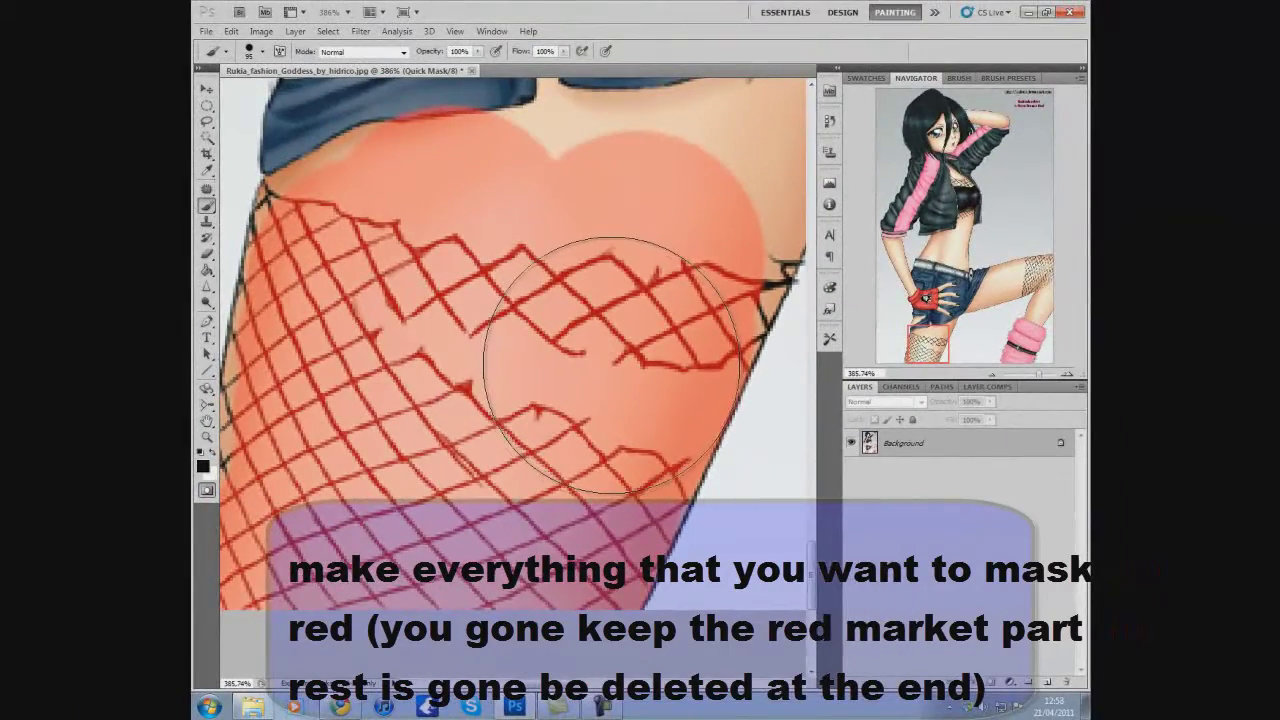
pyautogui.scroll(2, 580, 257)
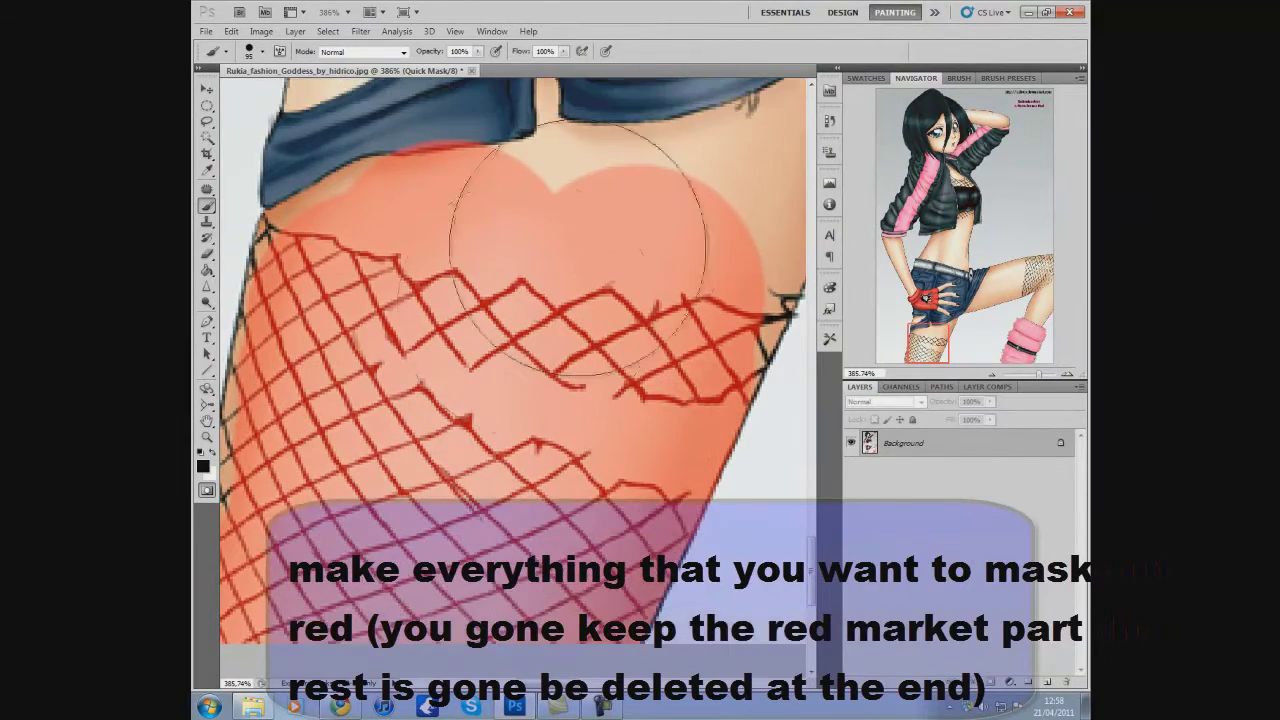
pyautogui.moveTo(580, 218); pyautogui.dragTo(502, 216)
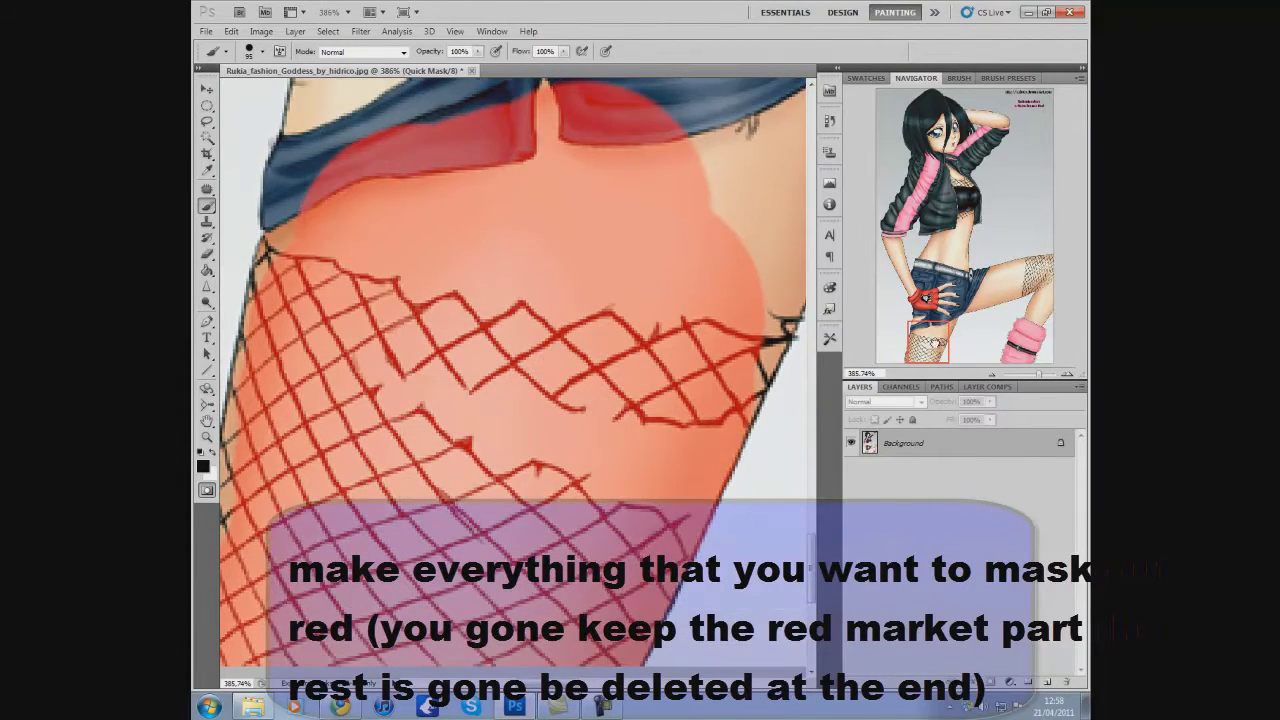
# Reduce the brush size to 11 px and fill in the mask along the fishnet thigh's outer outline.
pyautogui.moveTo(935, 343); pyautogui.dragTo(919, 342)
pyautogui.moveTo(1040, 377); pyautogui.dragTo(1048, 376)
pyautogui.moveTo(921, 347)
pyautogui.mouseDown()
pyautogui.moveTo(899, 373)
pyautogui.moveTo(886, 363)
pyautogui.moveTo(905, 359)
pyautogui.mouseUp()
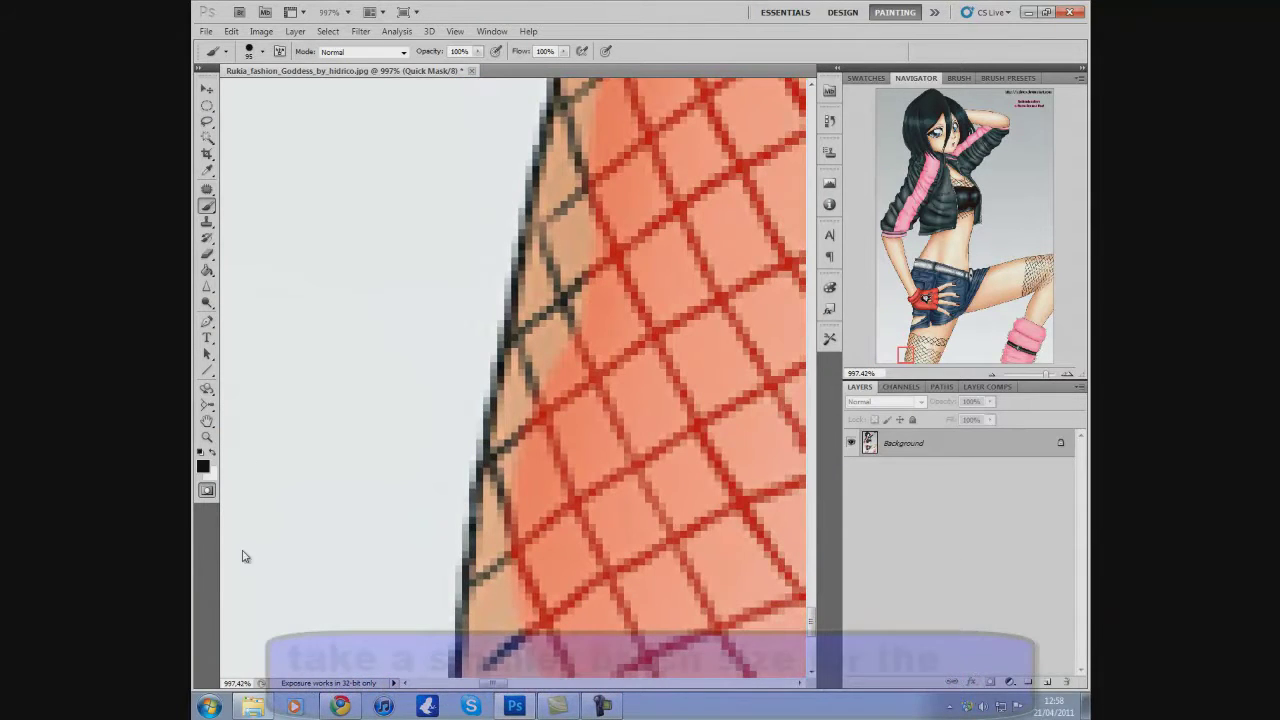
pyautogui.click(262, 51)
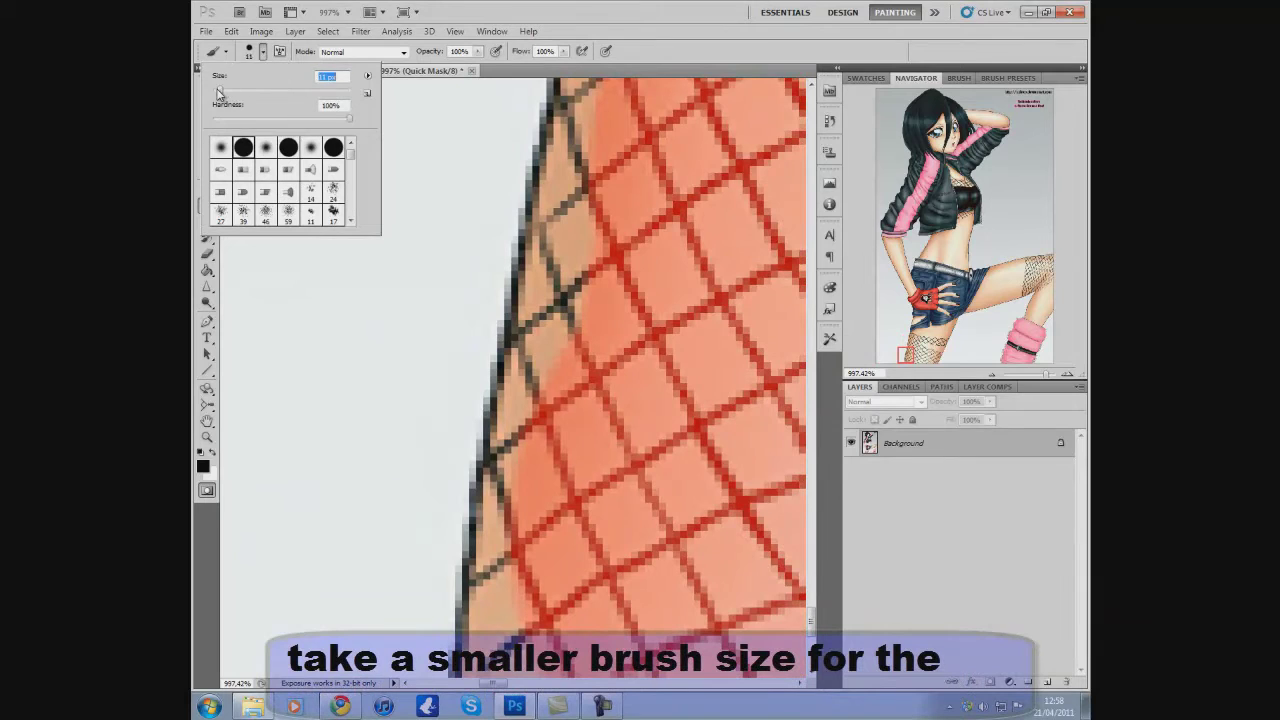
pyautogui.press('Return')
pyautogui.scroll(-5, 500, 430)
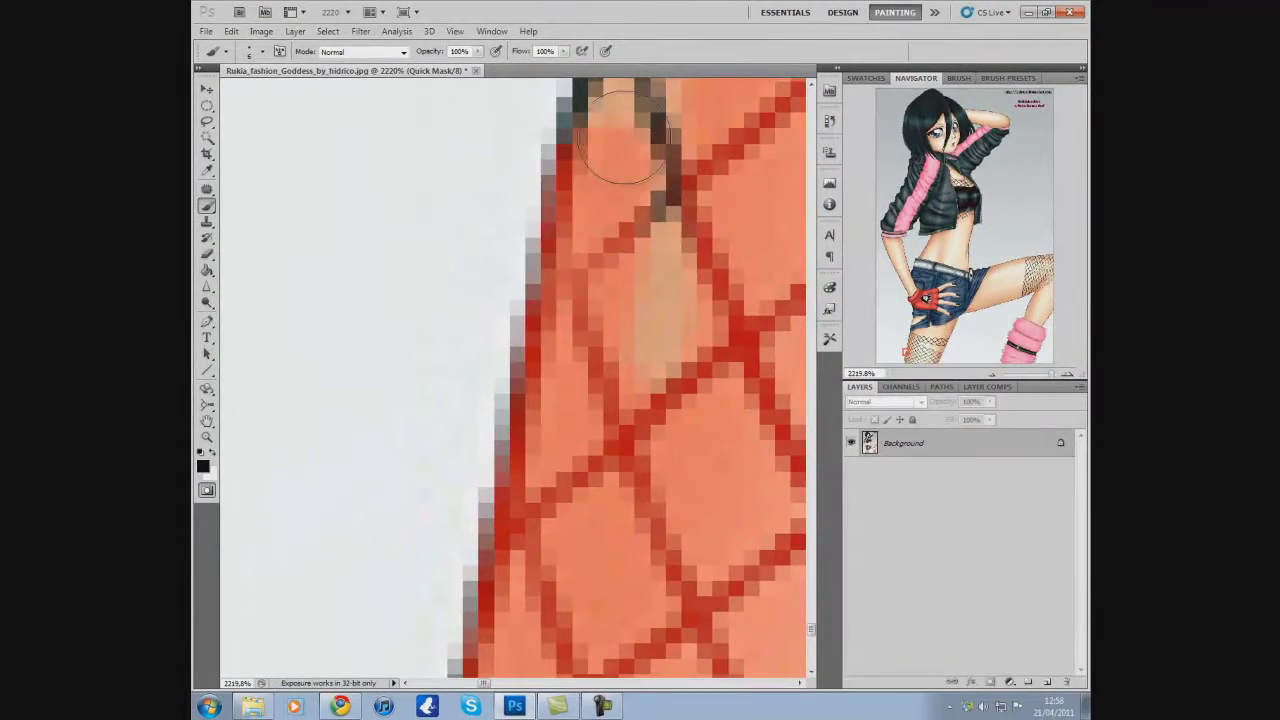
pyautogui.scroll(-4, 651, 545)
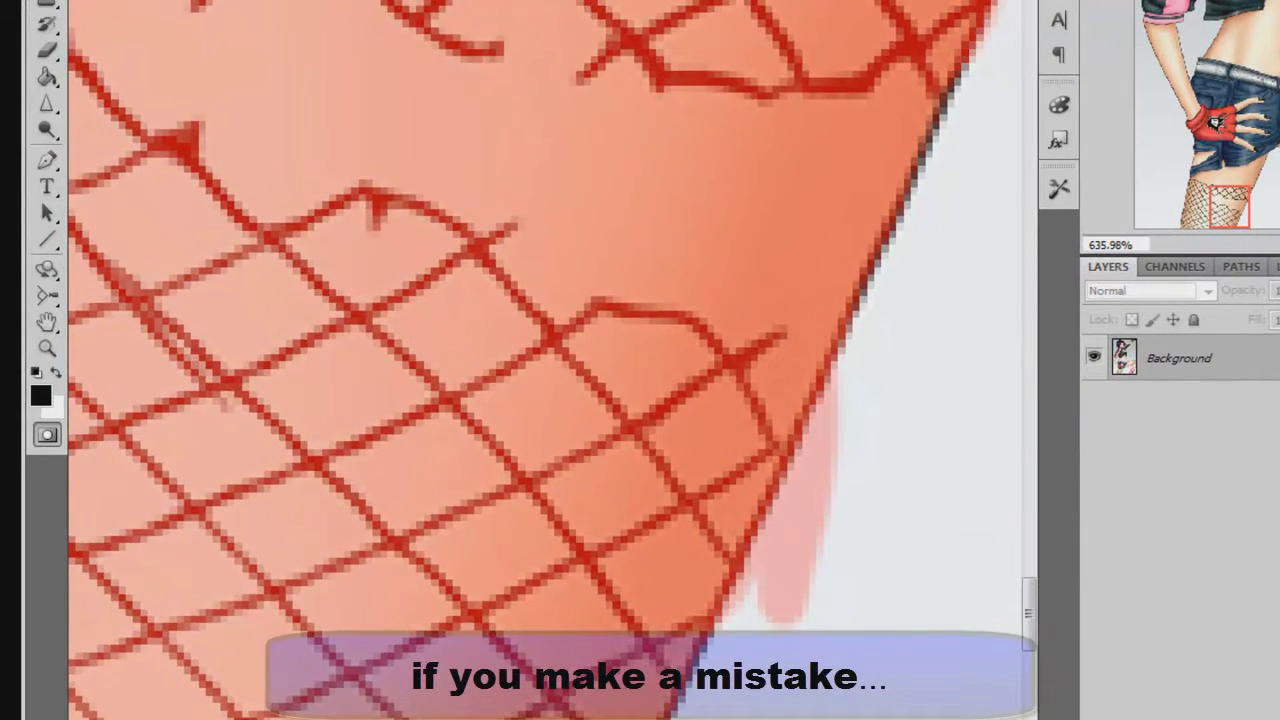
# Undo the last two mask strokes near the thigh's inner edge and redo them.
pyautogui.moveTo(1224, 216); pyautogui.dragTo(1232, 216)
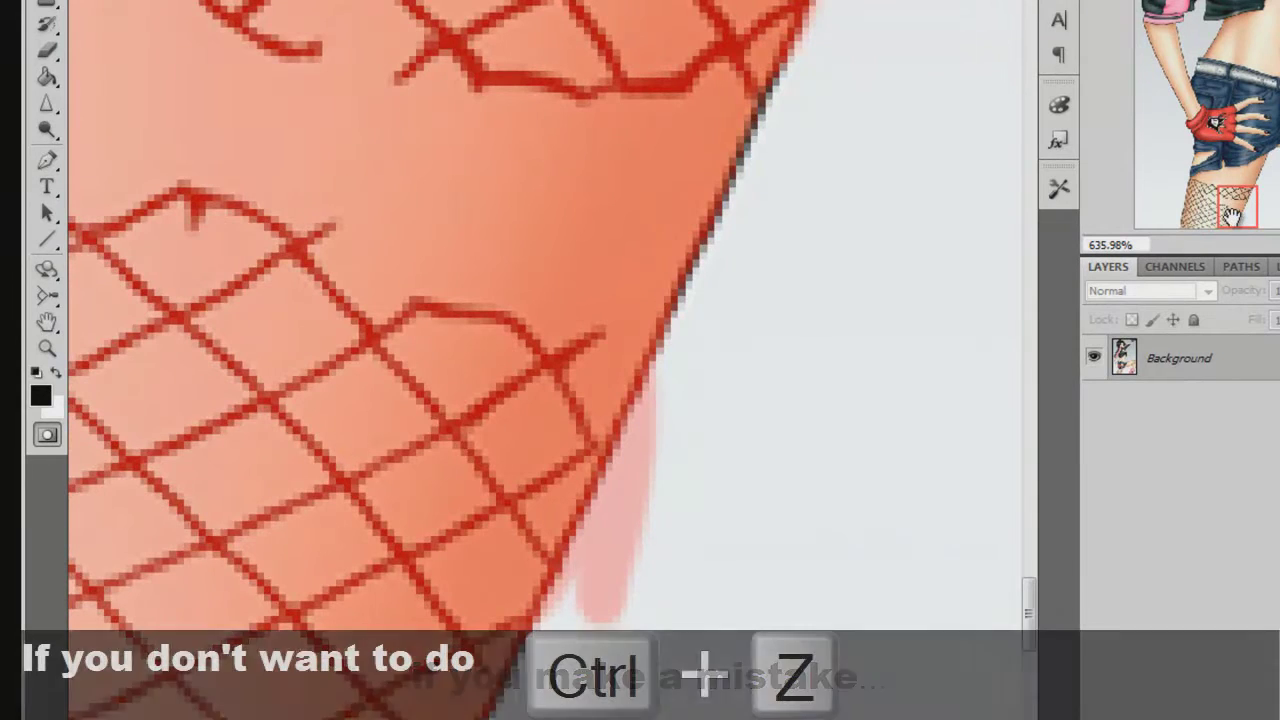
pyautogui.hotkey('ctrl', 'z')
pyautogui.hotkey('ctrl', 'z')
pyautogui.hotkey('ctrl', 'shift', 'z')
pyautogui.hotkey('ctrl', 'shift', 'z')
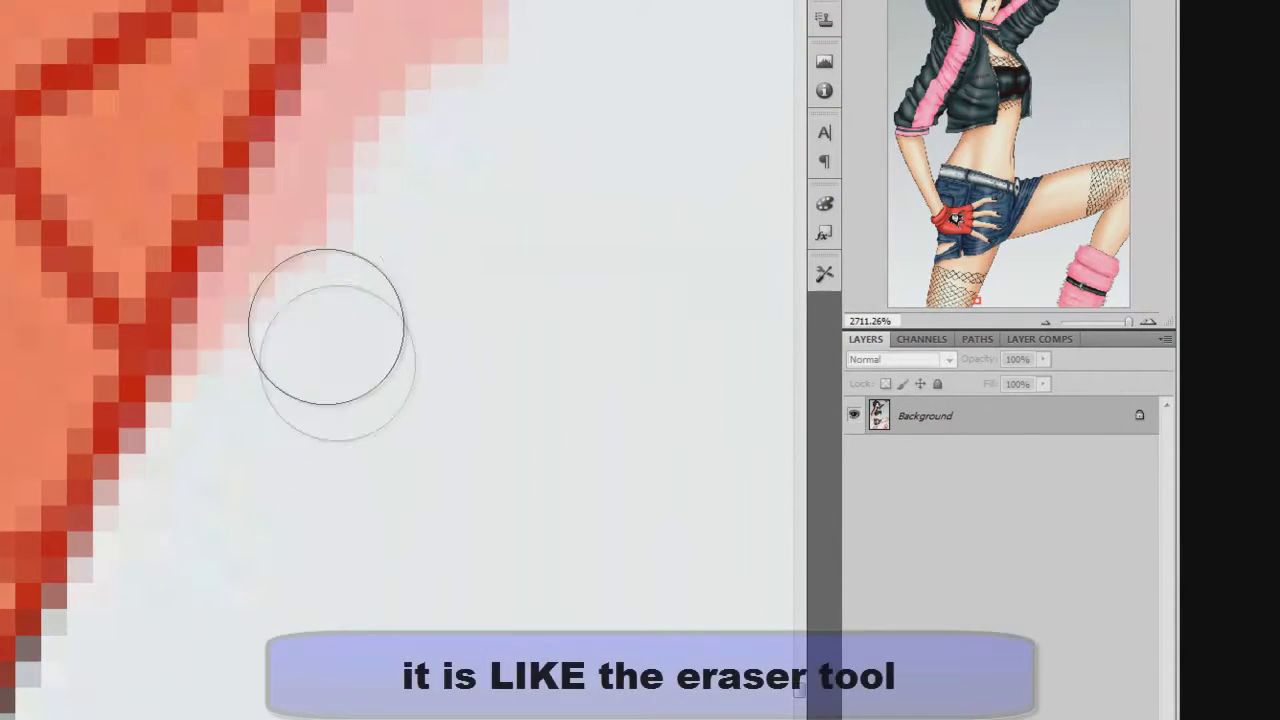
# Remove the mask overspill outside the thigh's inner edge by painting over it with white.
pyautogui.scroll(2, 304, 418)
pyautogui.moveTo(251, 474); pyautogui.dragTo(264, 442)
pyautogui.scroll(2, 260, 470)
pyautogui.moveTo(246, 517)
pyautogui.mouseDown()
pyautogui.moveTo(316, 330)
pyautogui.moveTo(335, 365)
pyautogui.moveTo(346, 358)
pyautogui.moveTo(449, 217)
pyautogui.mouseUp()
pyautogui.scroll(1, 350, 371)
pyautogui.scroll(2, 449, 217)
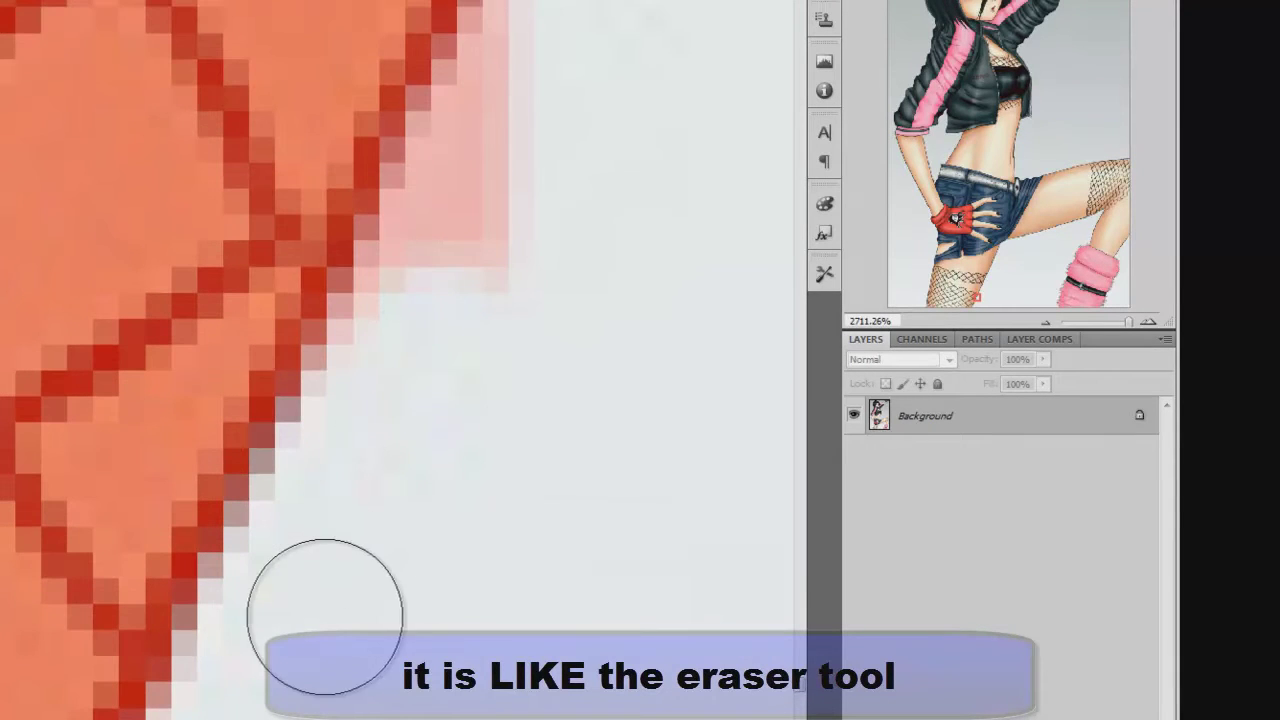
pyautogui.scroll(2, 312, 600)
pyautogui.moveTo(411, 443)
pyautogui.mouseDown()
pyautogui.moveTo(449, 320)
pyautogui.moveTo(514, 363)
pyautogui.mouseUp()
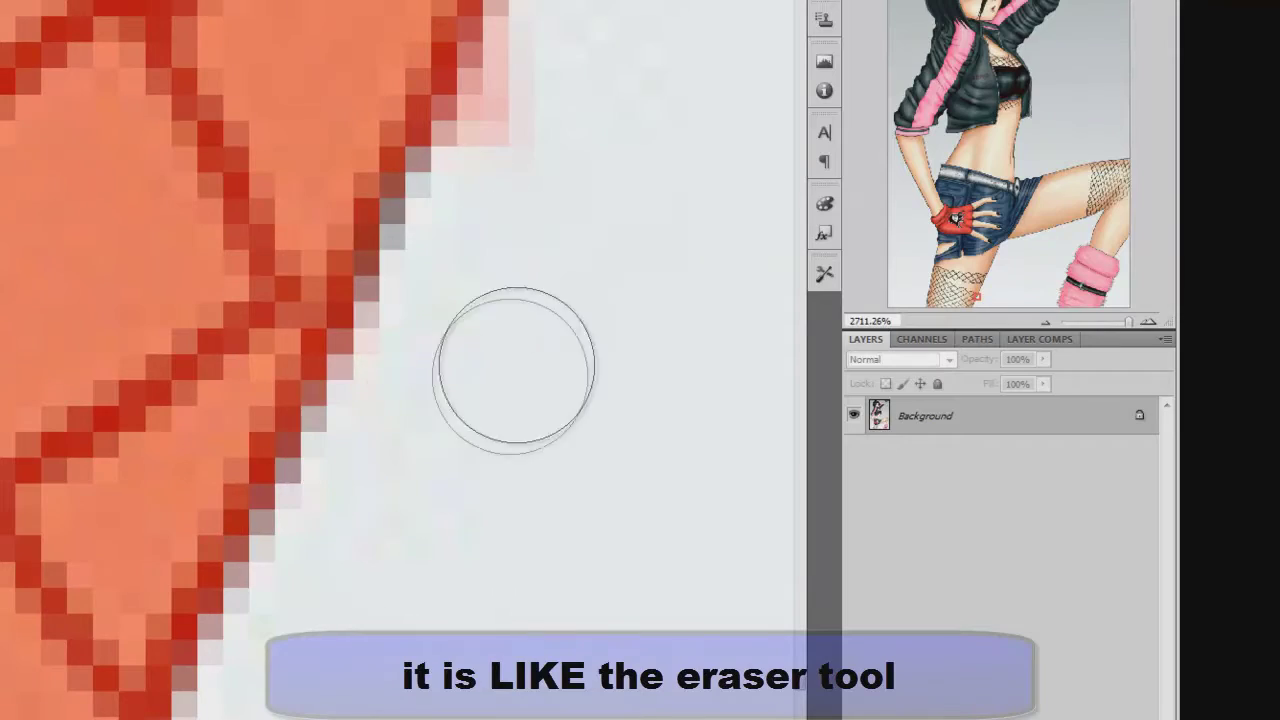
pyautogui.scroll(2, 513, 320)
pyautogui.moveTo(488, 240); pyautogui.dragTo(546, 137)
pyautogui.scroll(1, 546, 137)
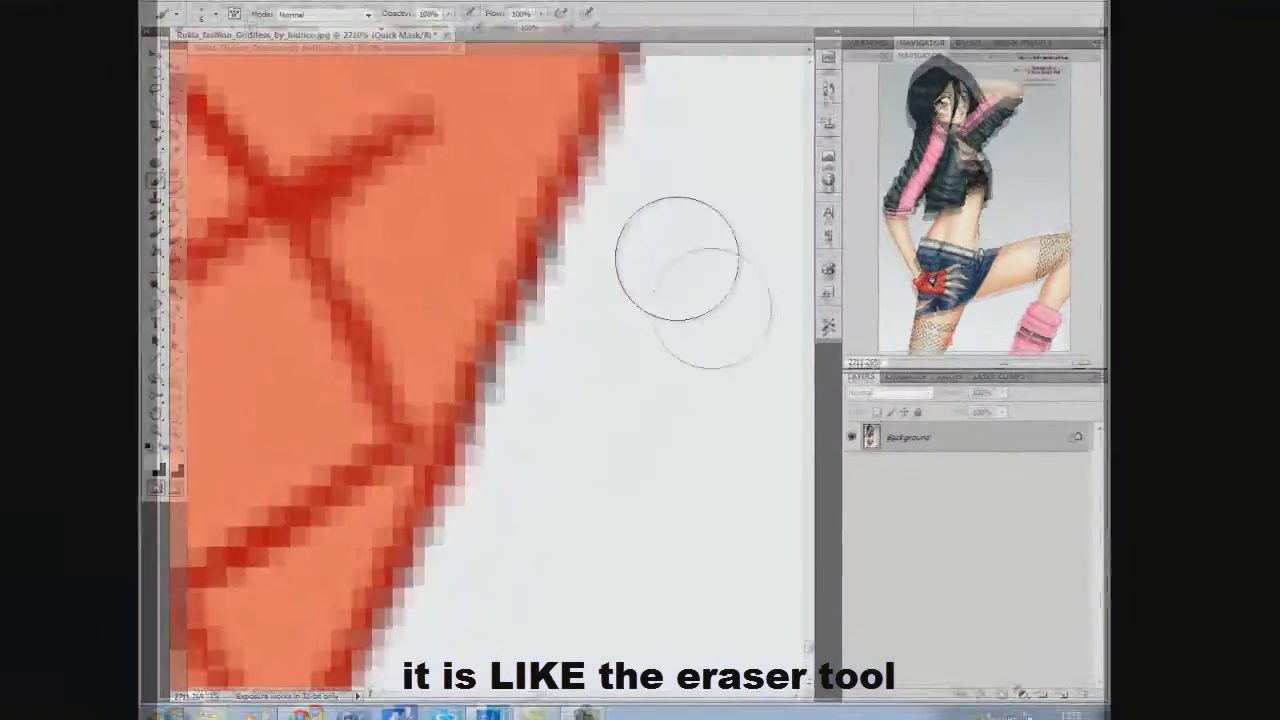
pyautogui.scroll(4, 645, 200)
pyautogui.scroll(2, 770, 322)
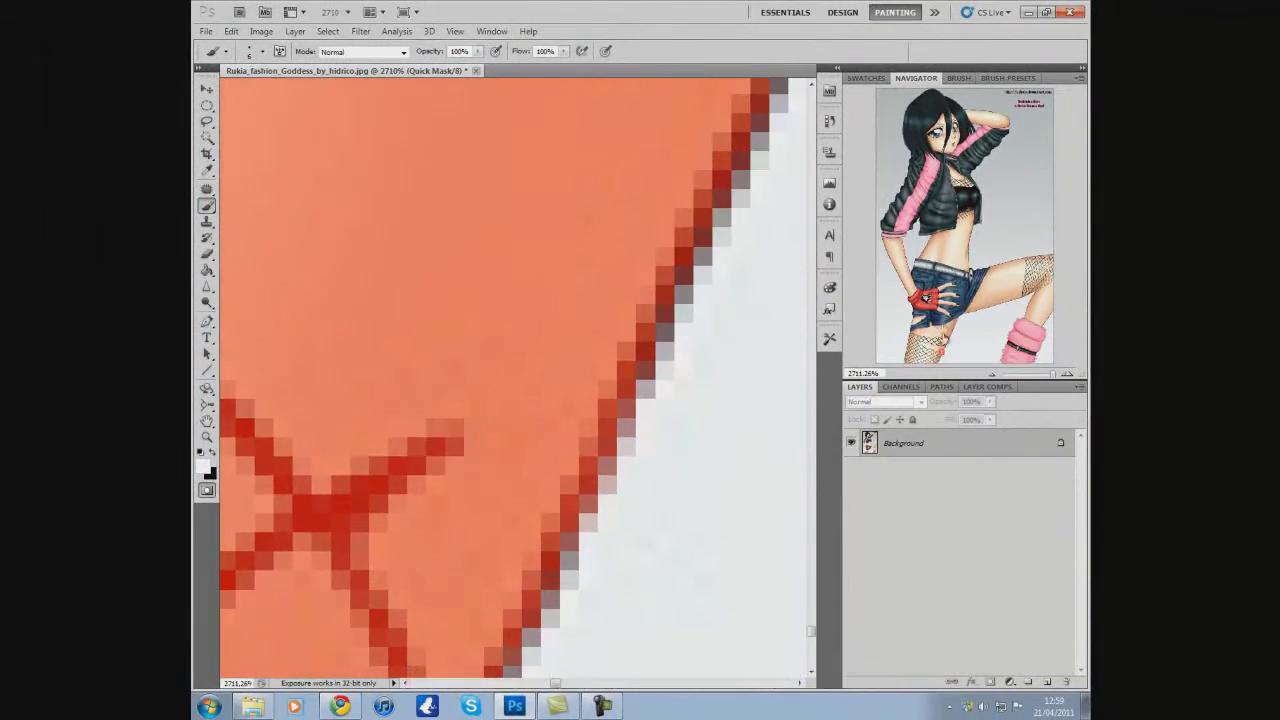
# Convert the painted quick mask into a selection and try to delete everything outside the thigh.
pyautogui.moveTo(945, 350); pyautogui.dragTo(953, 334)
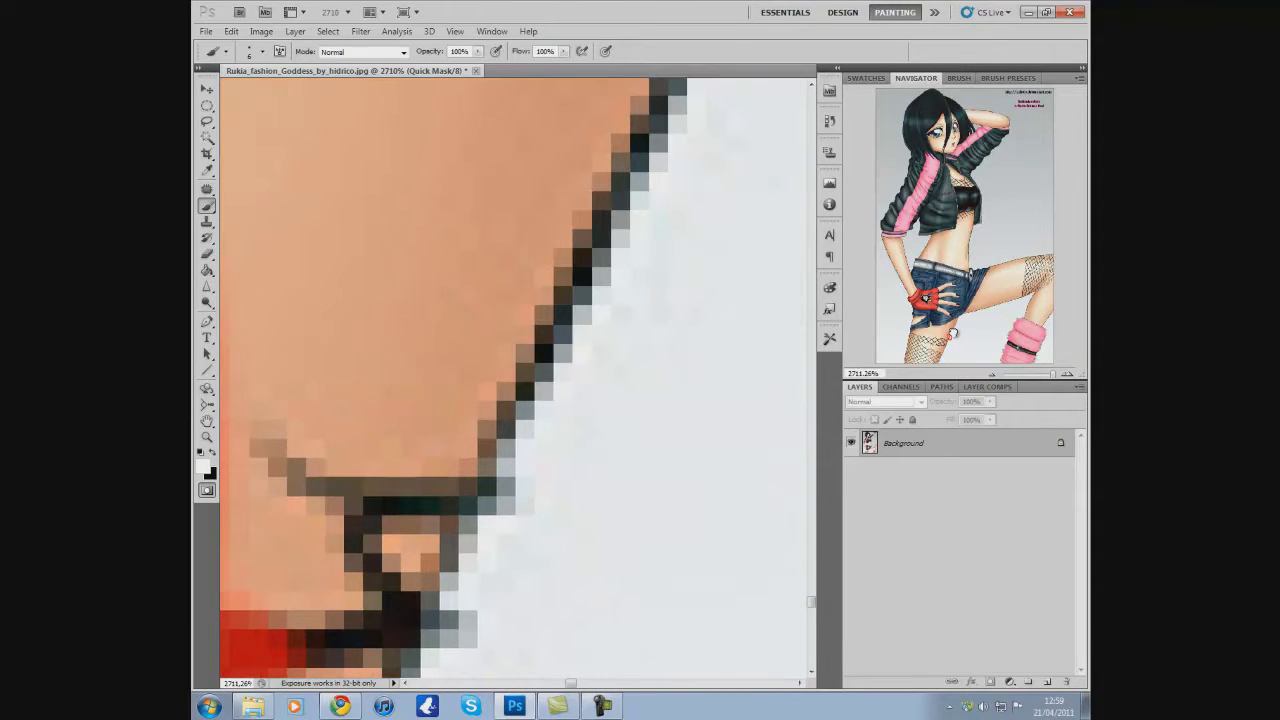
pyautogui.click(1036, 377)
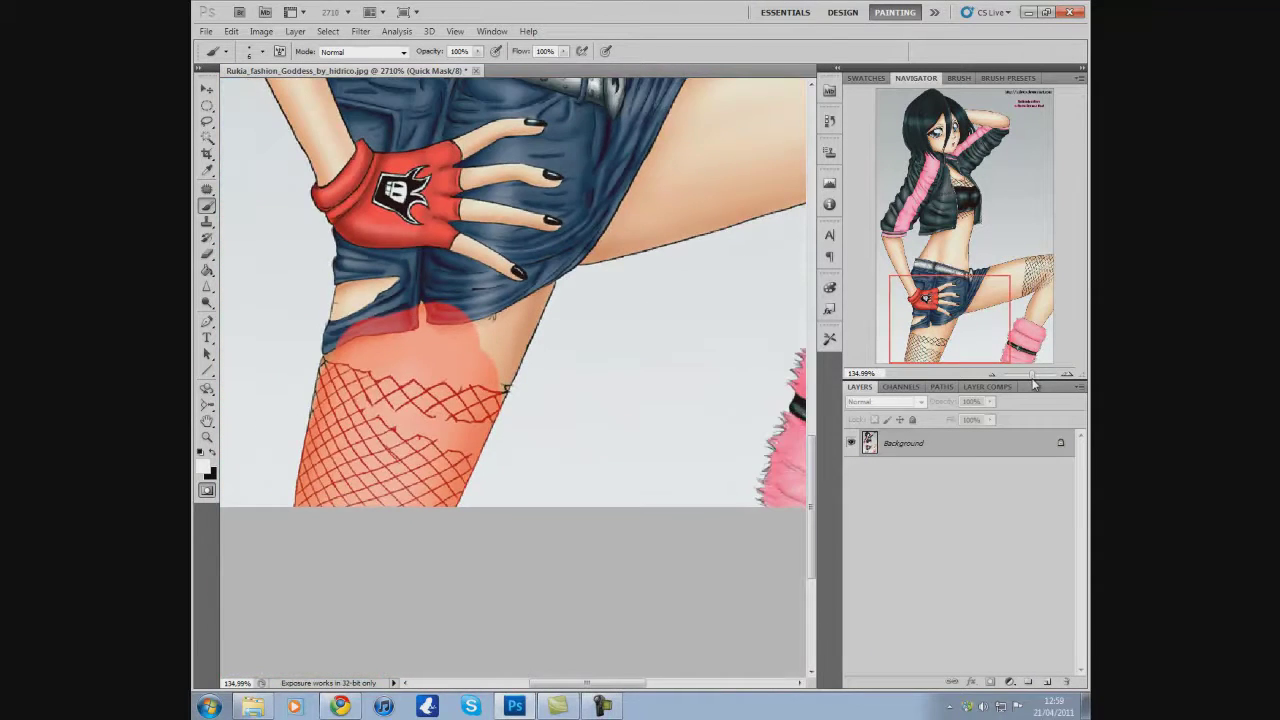
pyautogui.moveTo(951, 322); pyautogui.dragTo(930, 287)
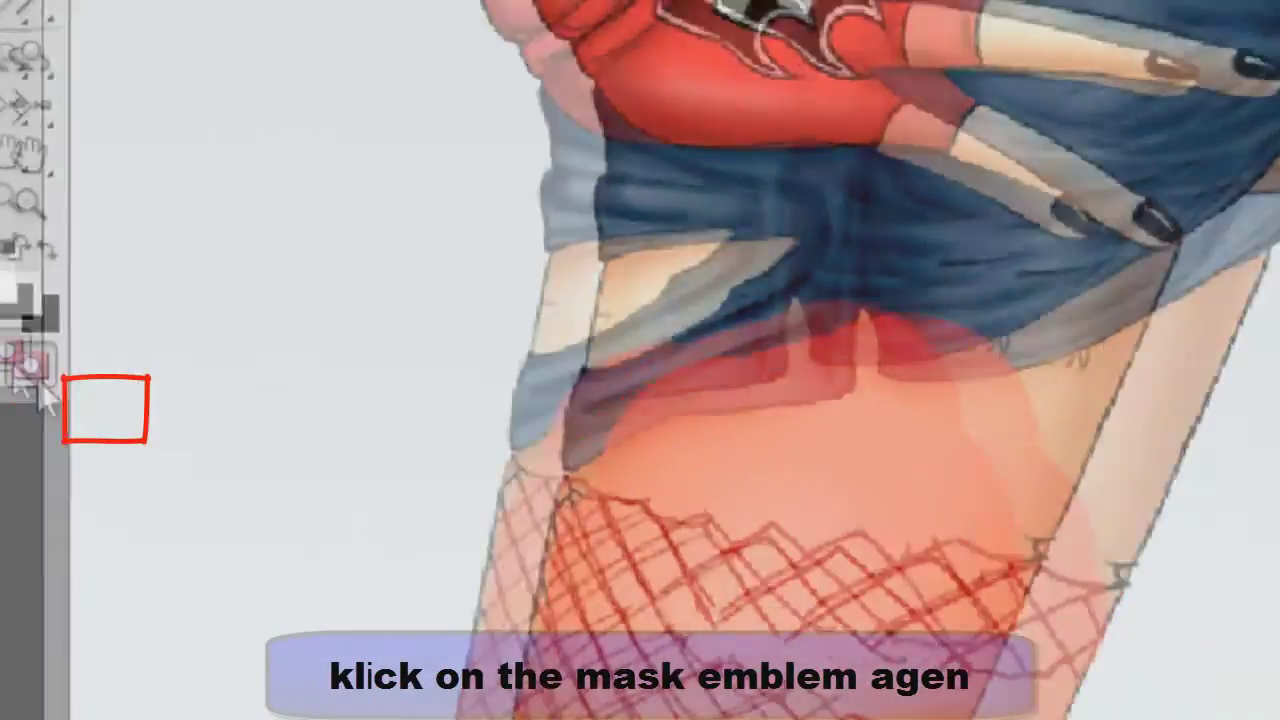
pyautogui.click(108, 425)
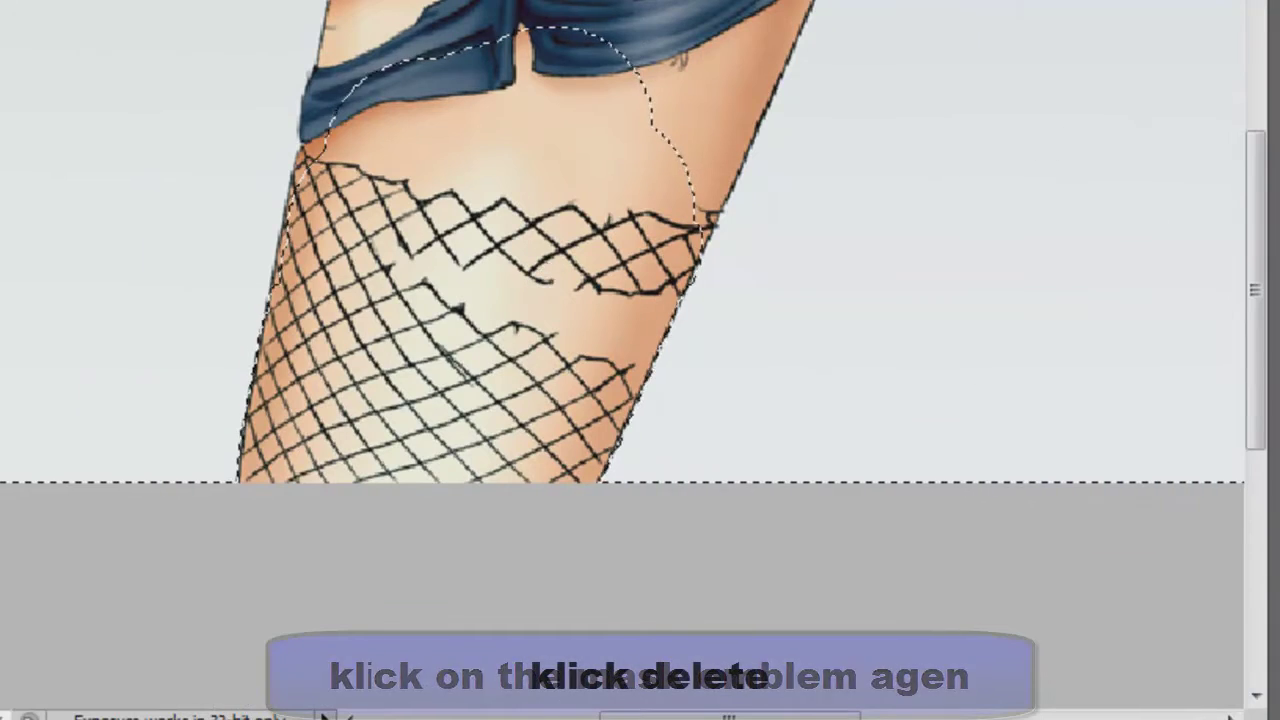
pyautogui.press('Delete')
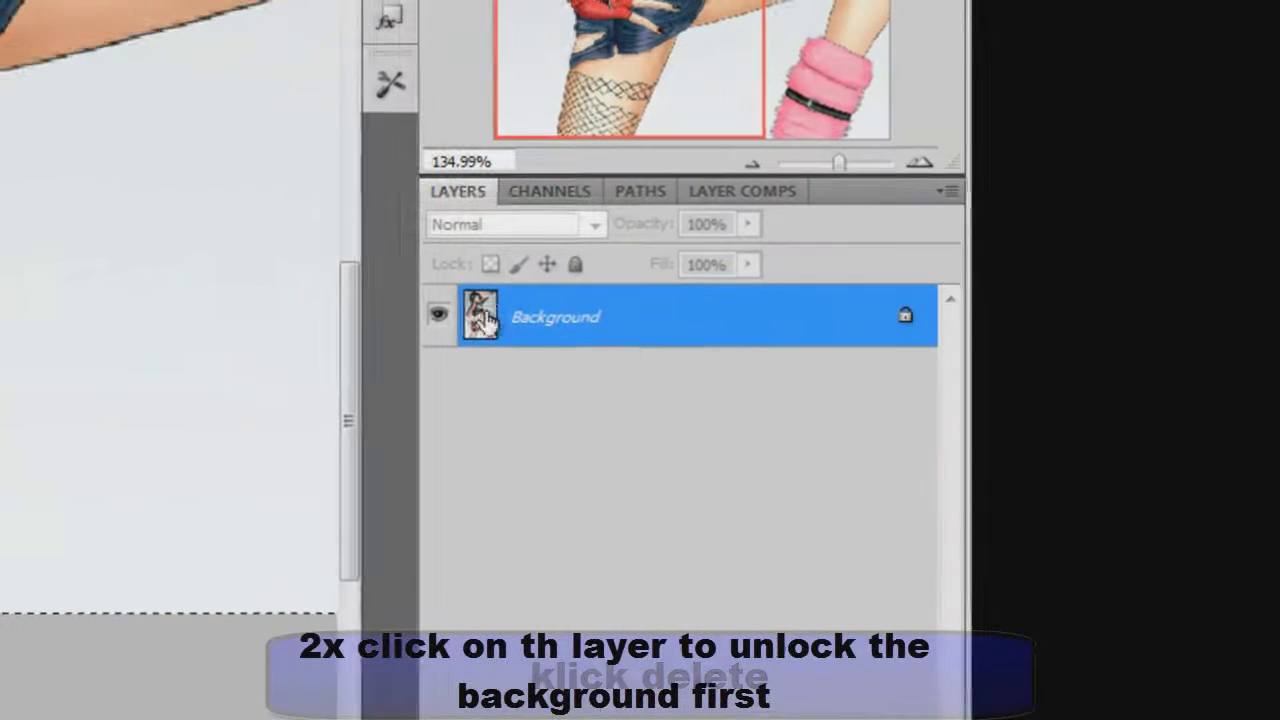
# Convert the locked Background into a regular layer, and try deleting the selected area and undo that deletion.
pyautogui.rightClick(620, 333)
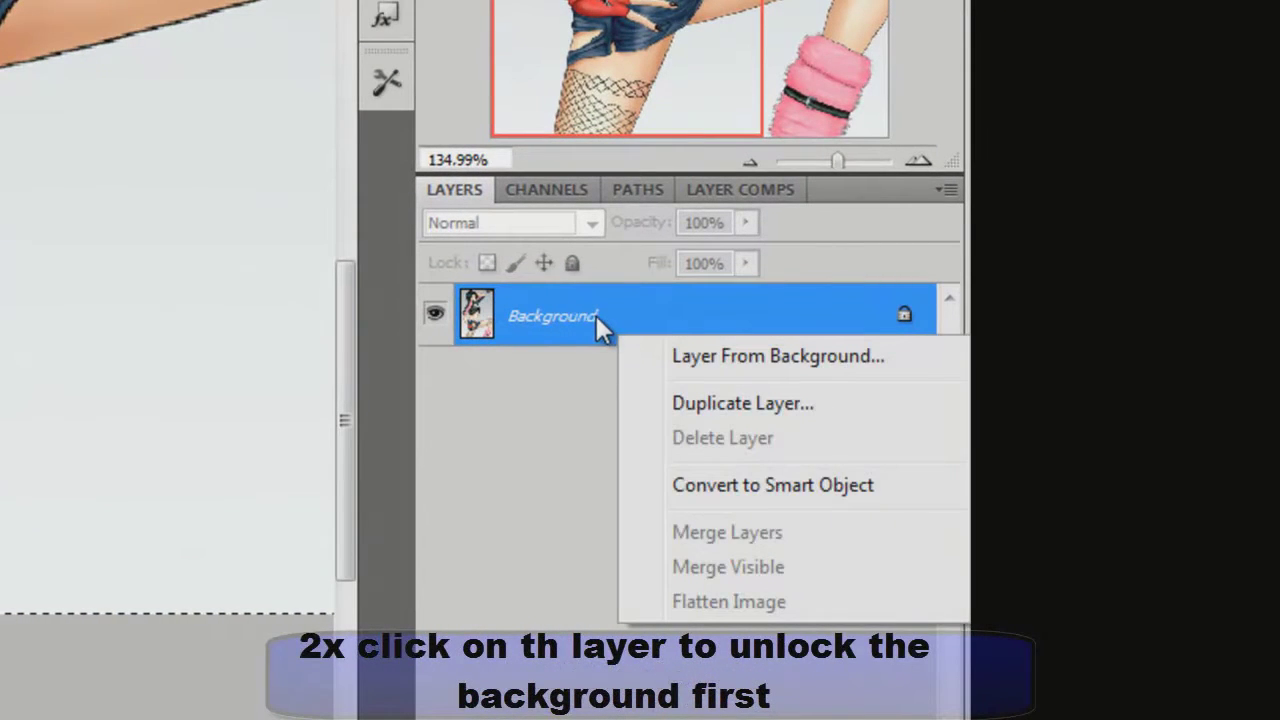
pyautogui.click(596, 318)
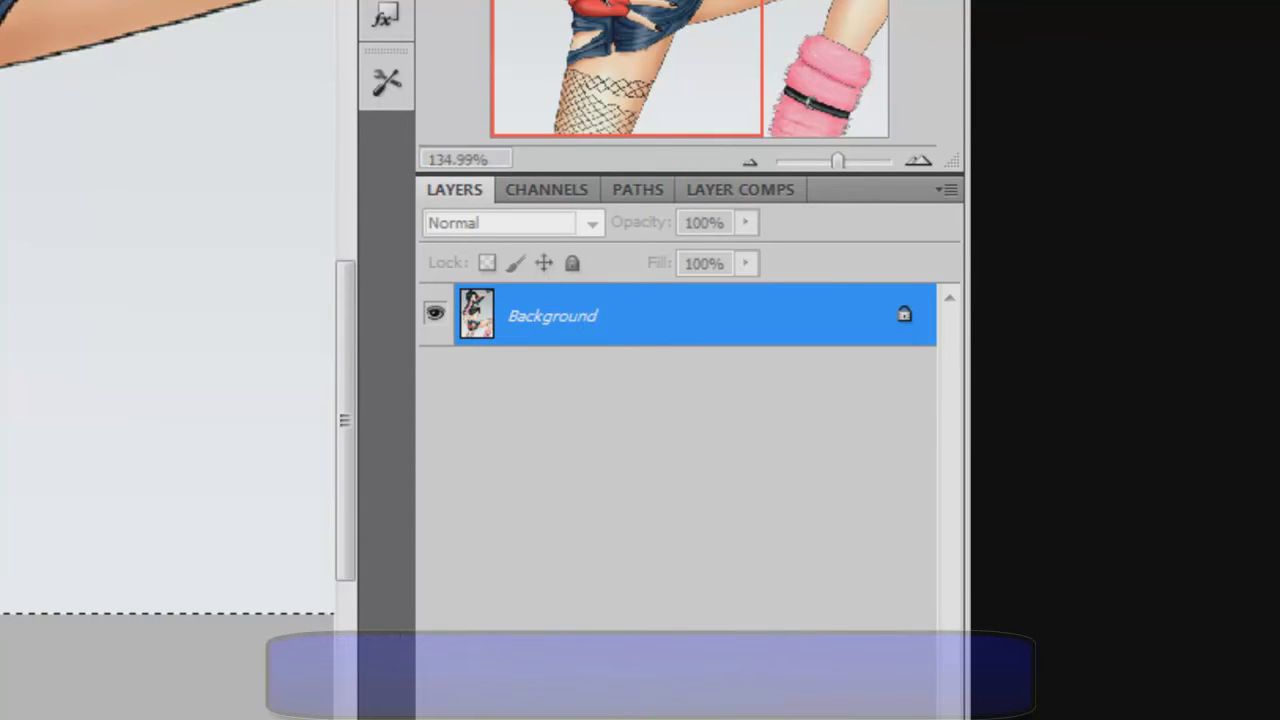
pyautogui.press('Return')
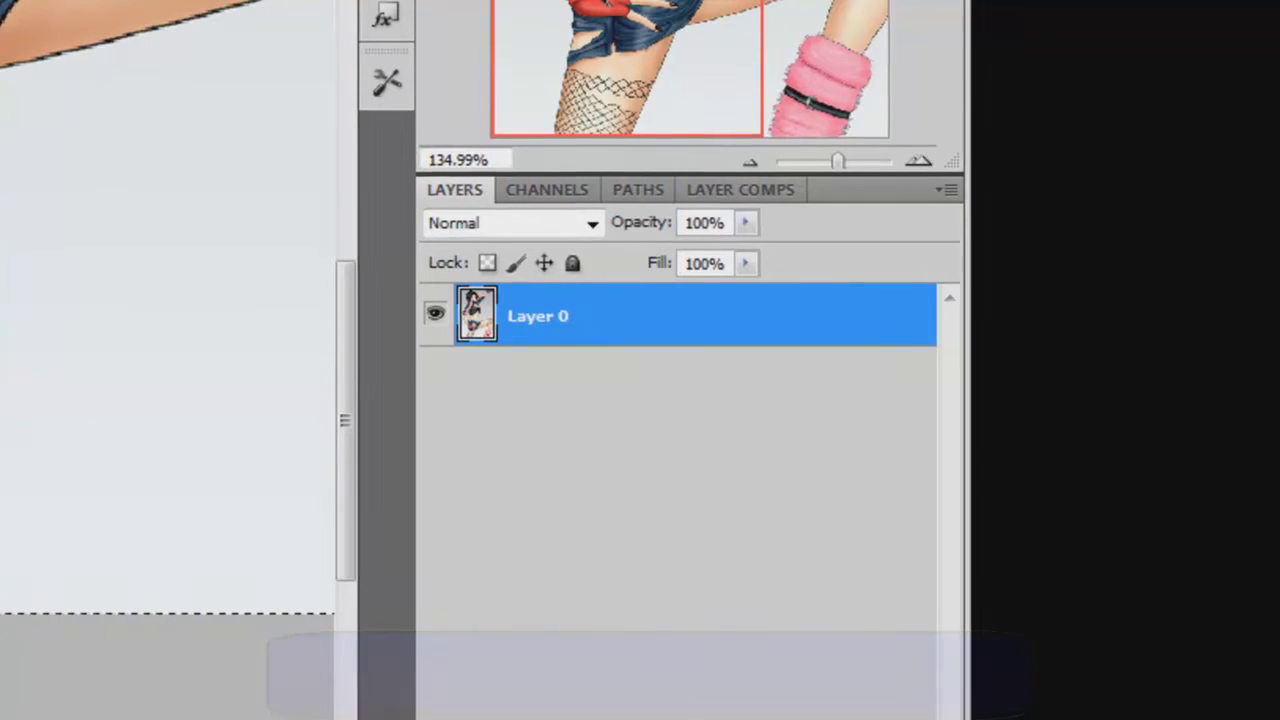
pyautogui.press('Delete')
pyautogui.hotkey('ctrl', 'z')
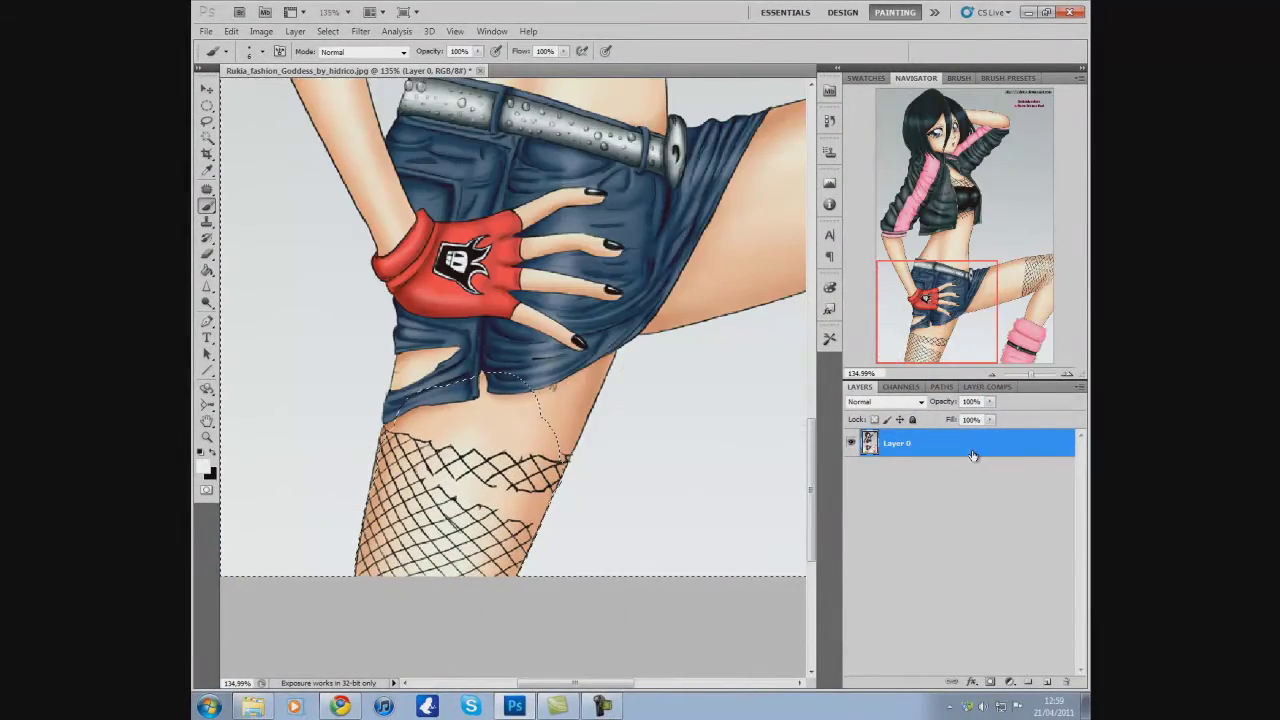
# Re-enter quick mask mode, paint black over part of the gap along the fishnet thigh's outer edge, and return to the selection.
pyautogui.scroll(-4, 754, 529)
pyautogui.scroll(1, 754, 529)
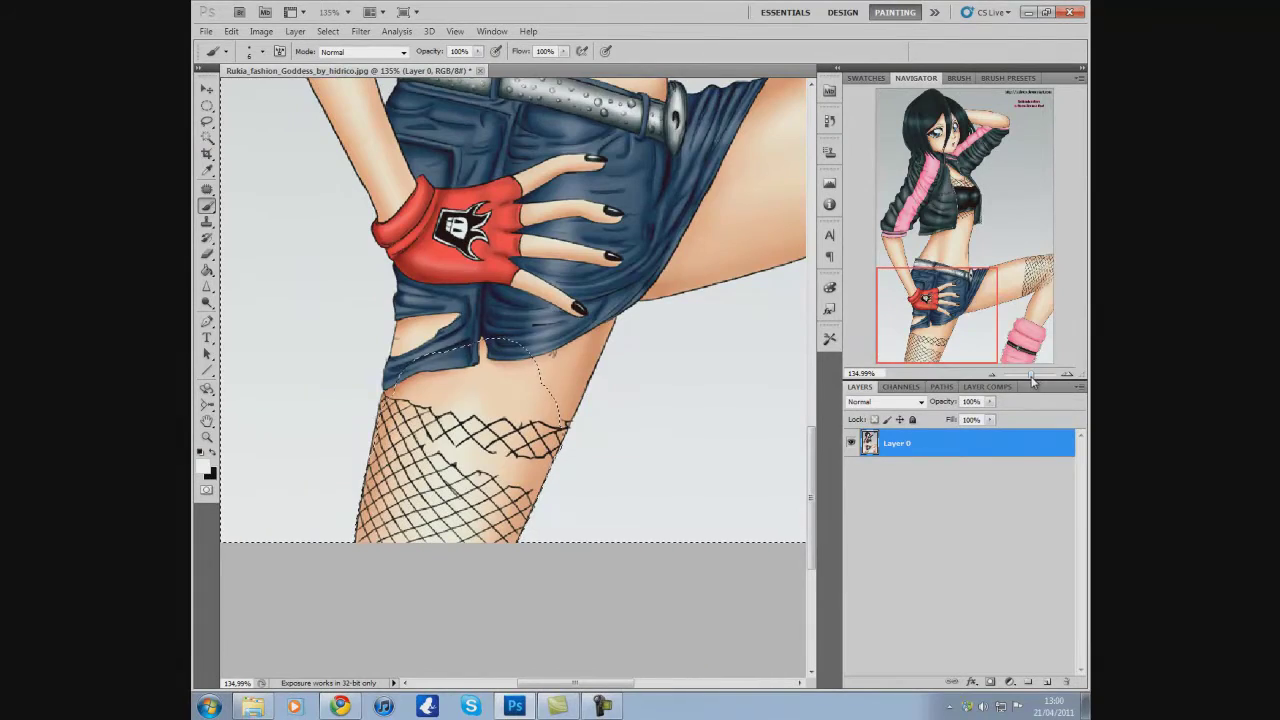
pyautogui.moveTo(1032, 380); pyautogui.dragTo(1036, 382)
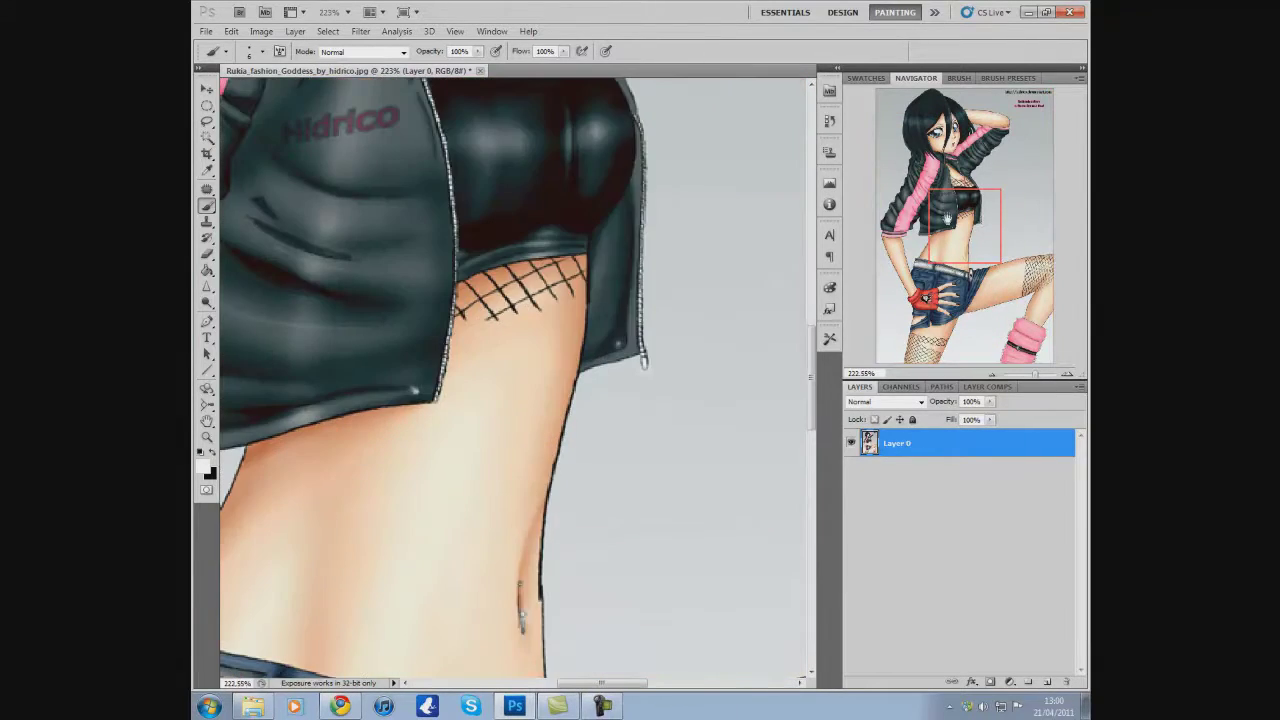
pyautogui.moveTo(947, 218); pyautogui.dragTo(896, 328)
pyautogui.moveTo(1036, 376); pyautogui.dragTo(1042, 380)
pyautogui.moveTo(928, 336); pyautogui.dragTo(915, 358)
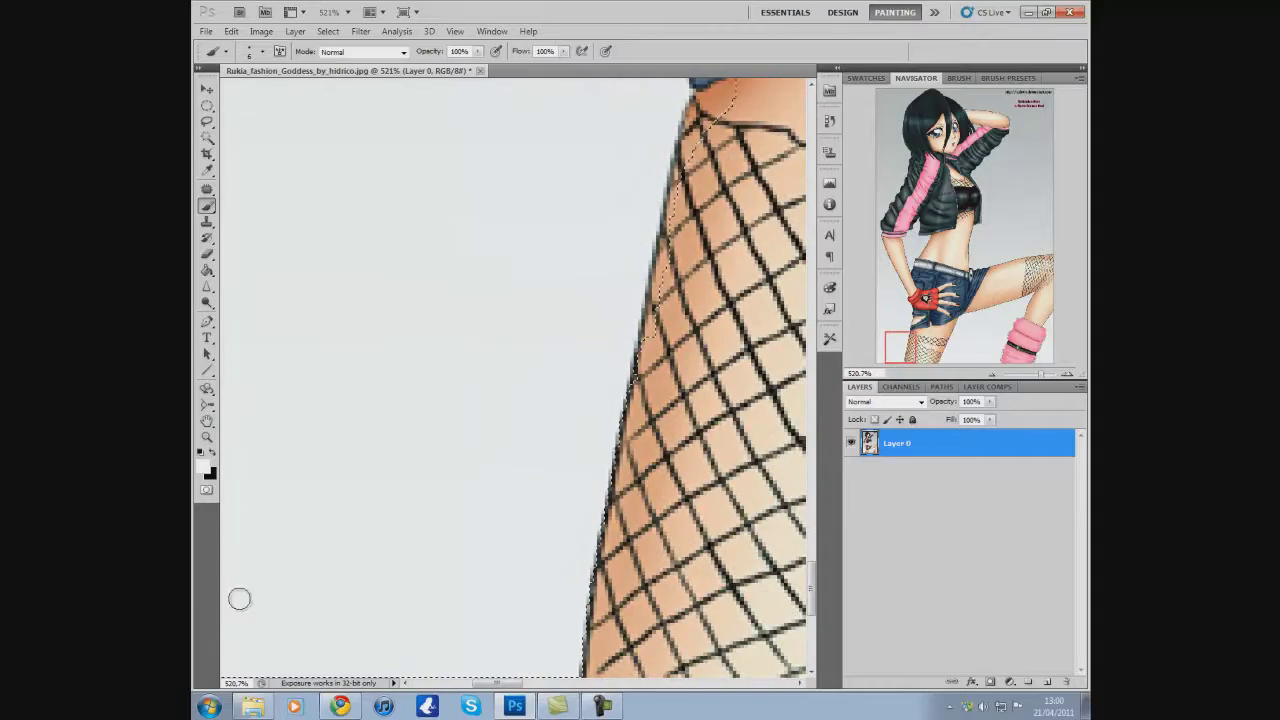
pyautogui.click(207, 491)
pyautogui.click(207, 491)
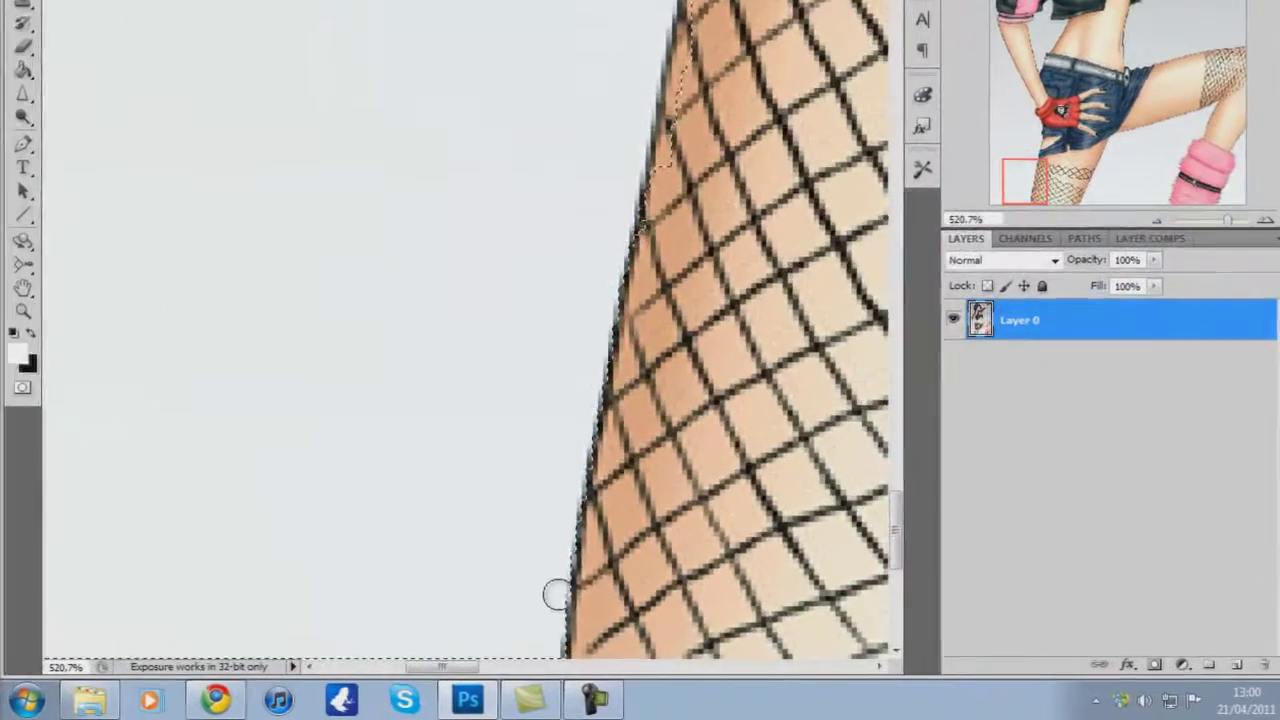
pyautogui.scroll(-2, 570, 635)
pyautogui.scroll(2, 698, 480)
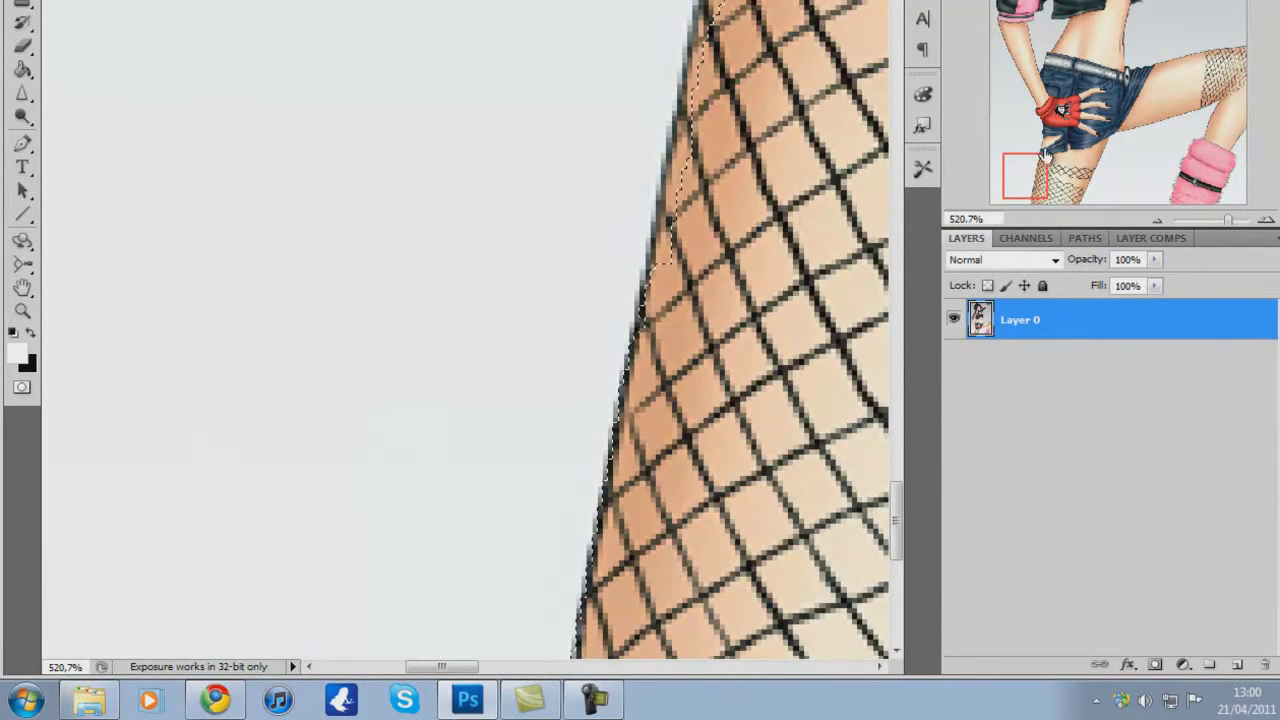
pyautogui.moveTo(1033, 165); pyautogui.dragTo(1039, 167)
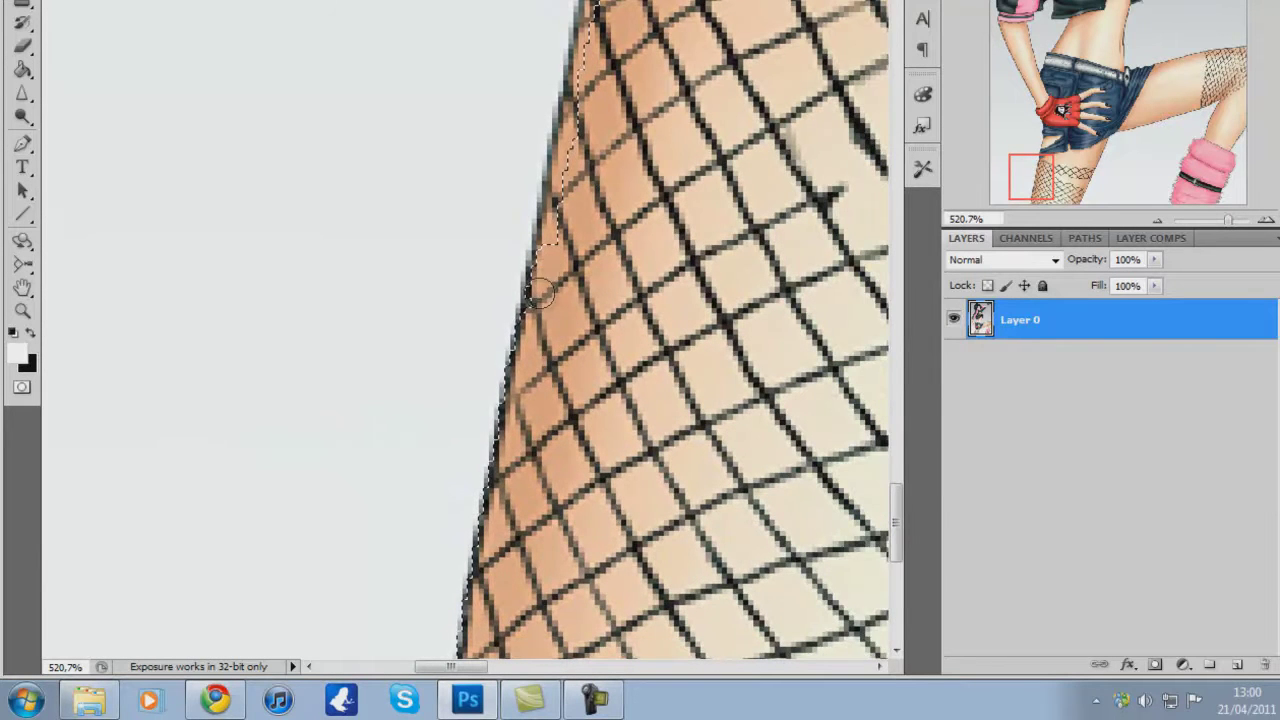
pyautogui.click(24, 387)
pyautogui.click(32, 333)
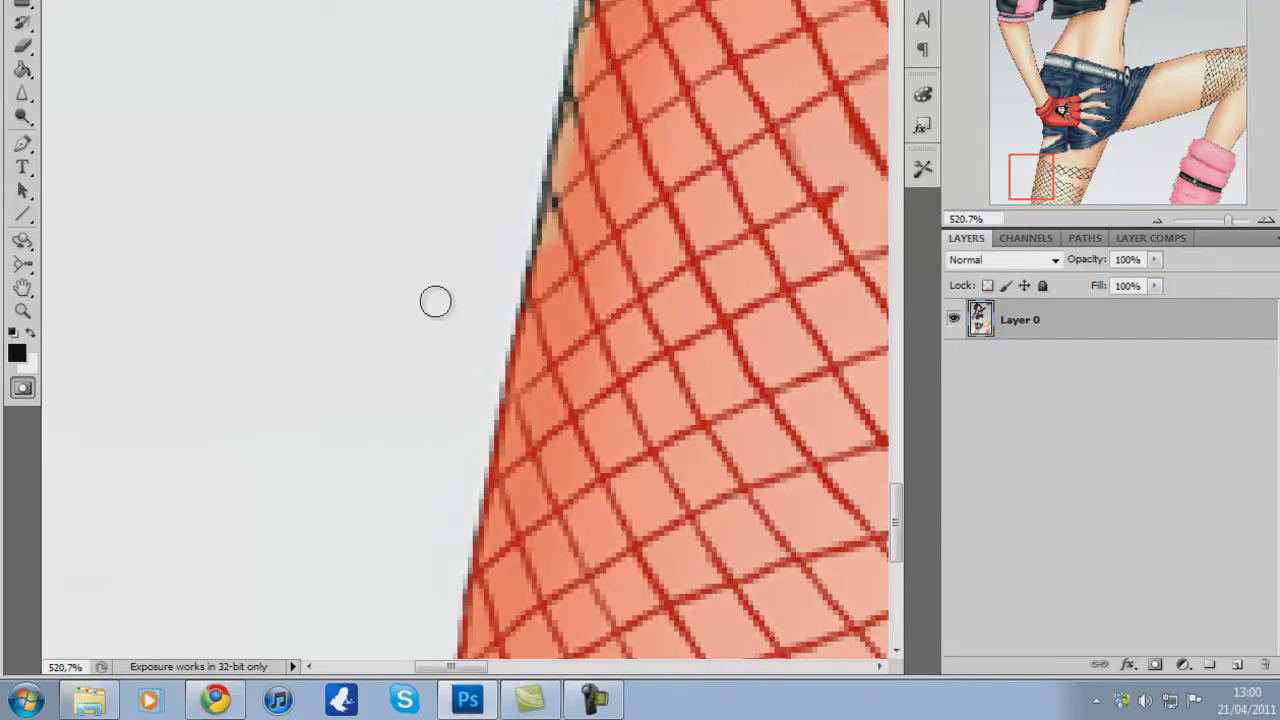
pyautogui.click(18, 386)
pyautogui.click(18, 386)
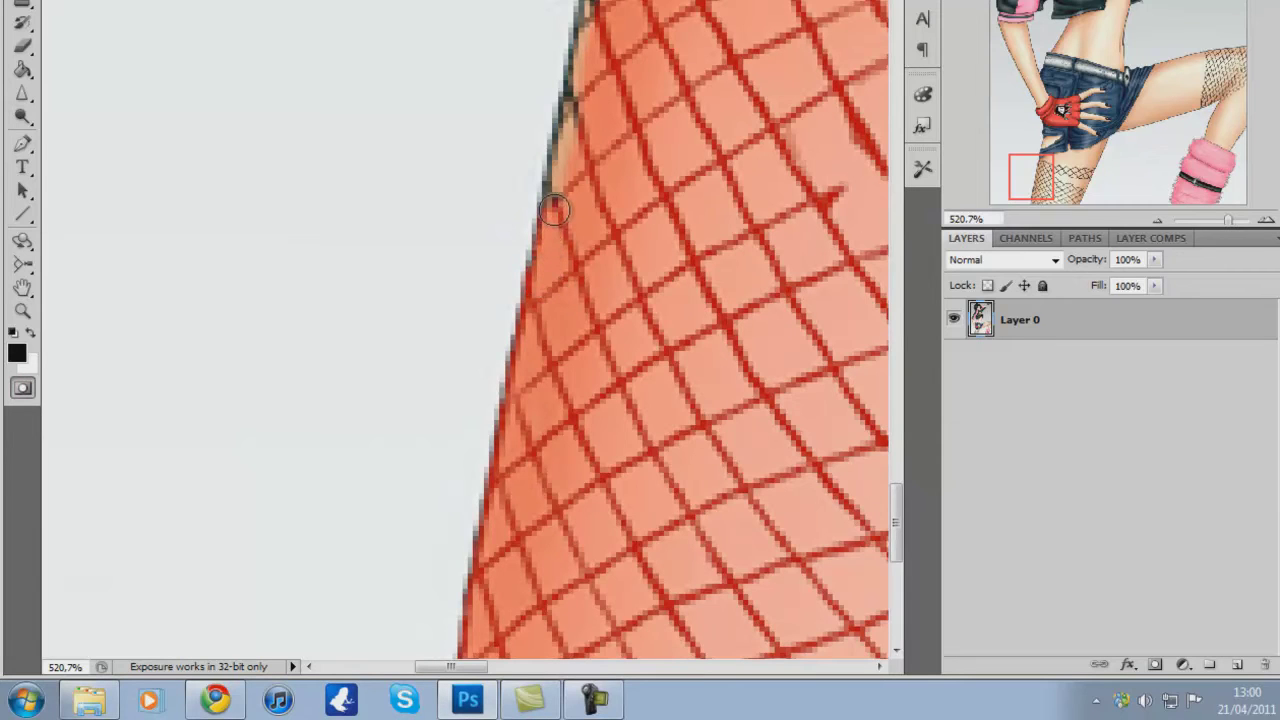
pyautogui.moveTo(555, 210); pyautogui.dragTo(562, 155)
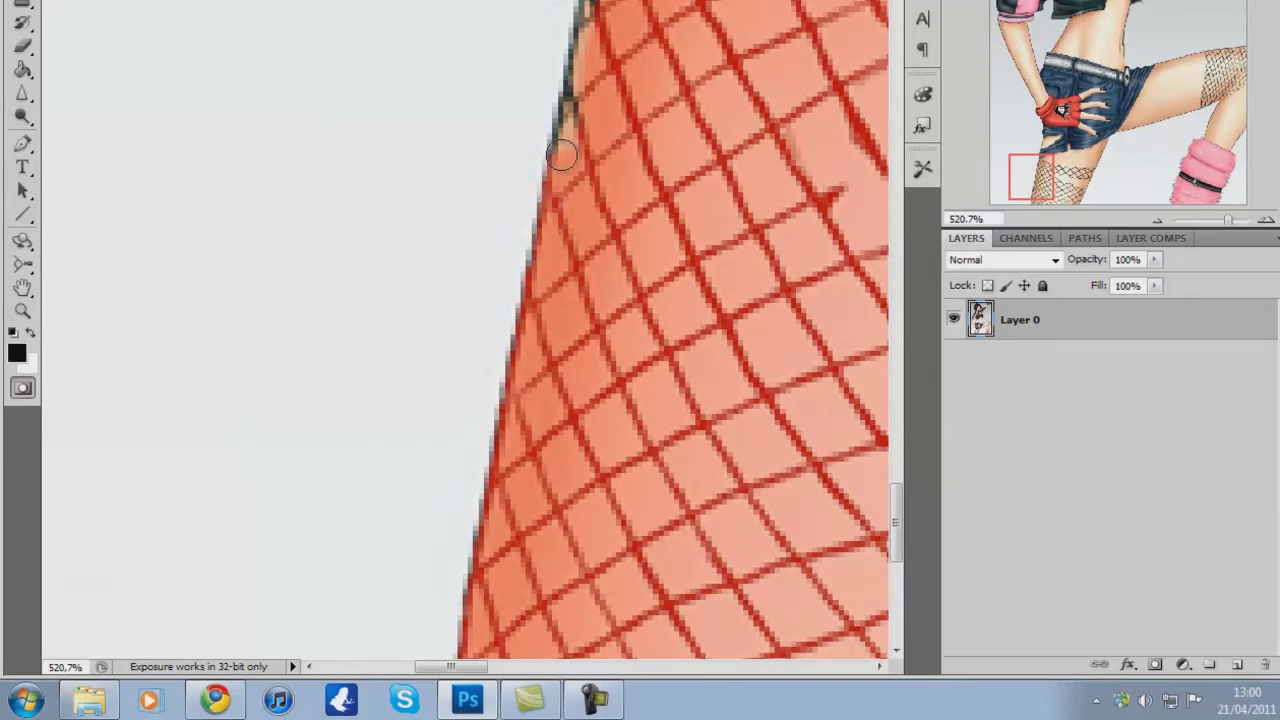
pyautogui.click(22, 388)
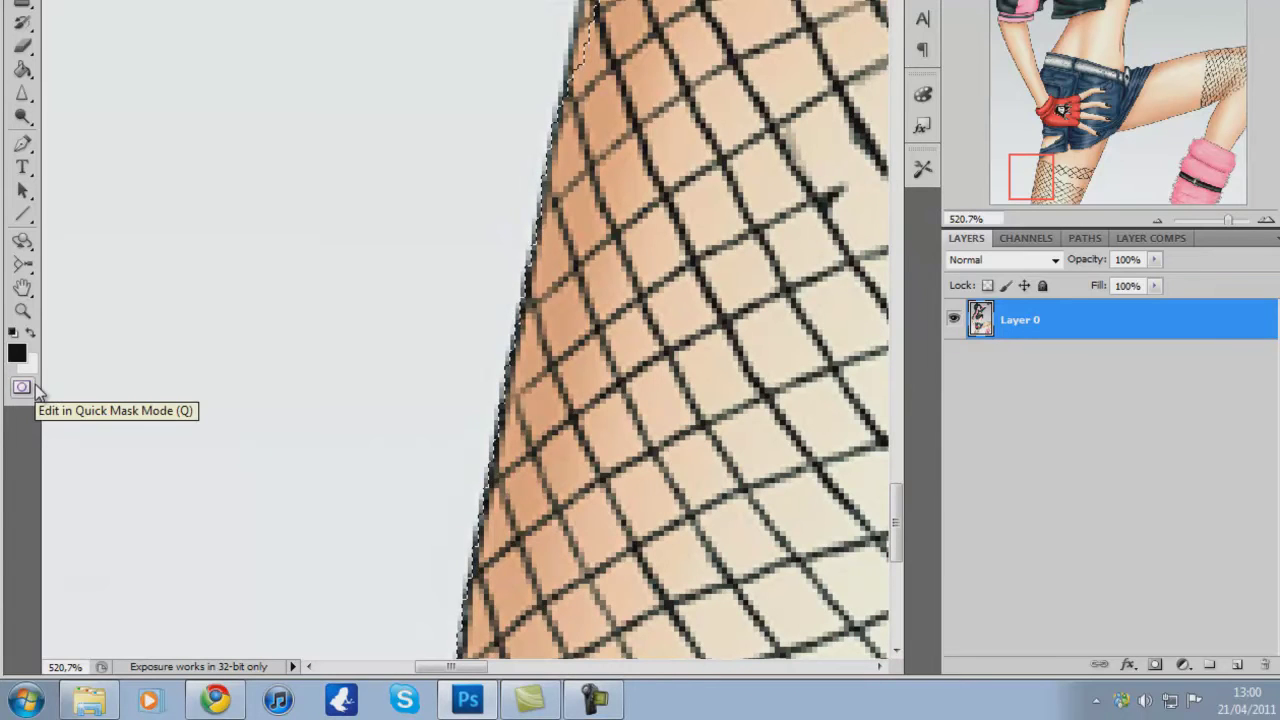
# Delete the selected area around the masked thigh and inspect the cutout's edges.
pyautogui.moveTo(1221, 225); pyautogui.dragTo(1215, 222)
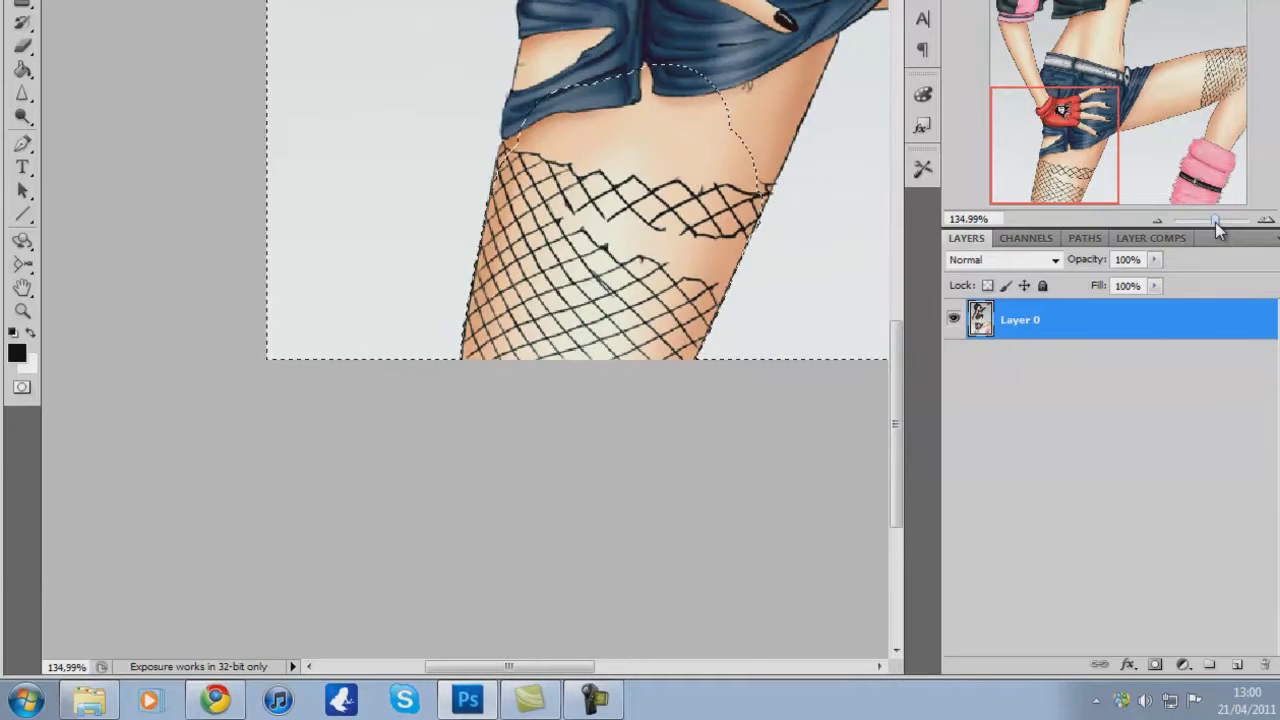
pyautogui.press('Delete')
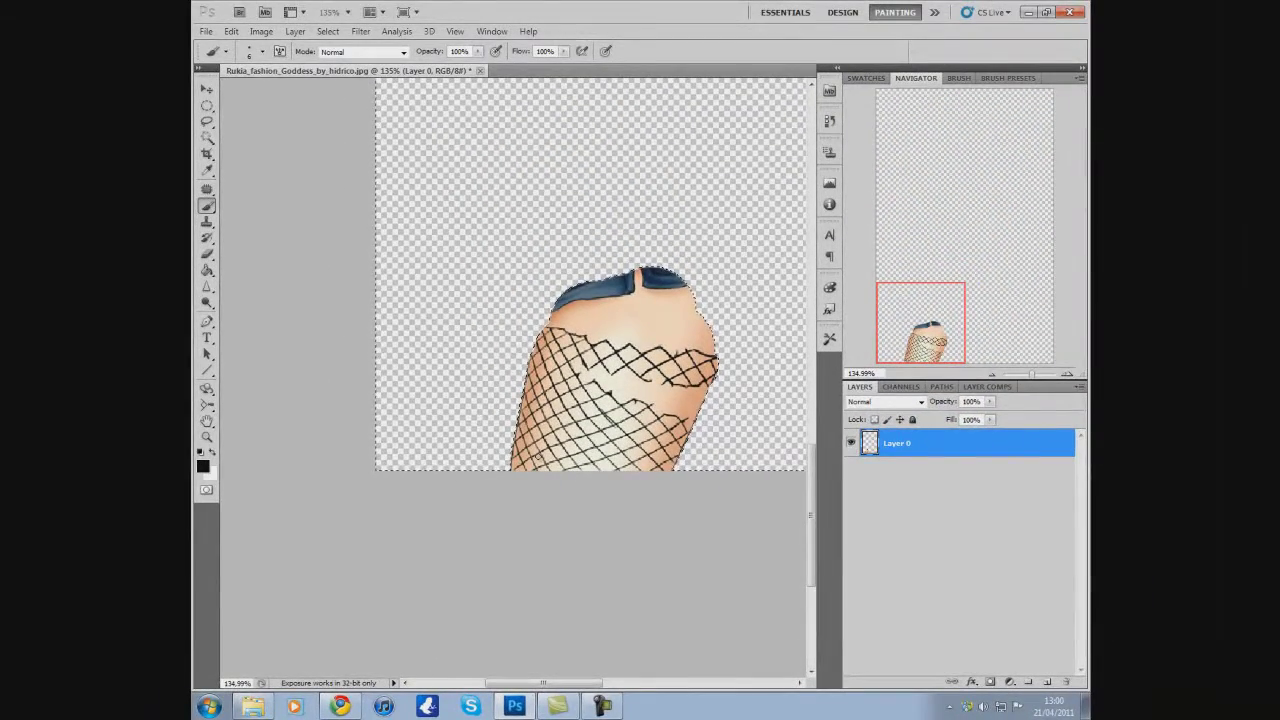
pyautogui.scroll(-3, 538, 455)
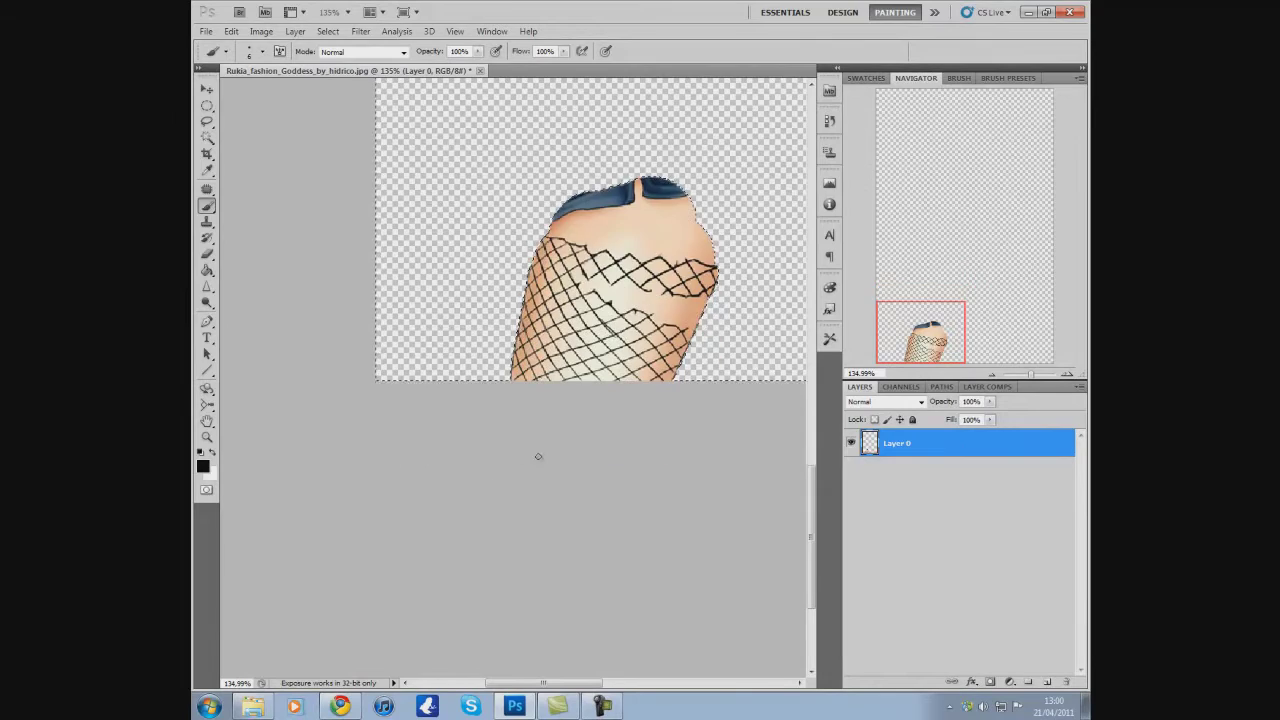
pyautogui.moveTo(897, 341); pyautogui.dragTo(1036, 376)
pyautogui.moveTo(970, 231); pyautogui.dragTo(924, 352)
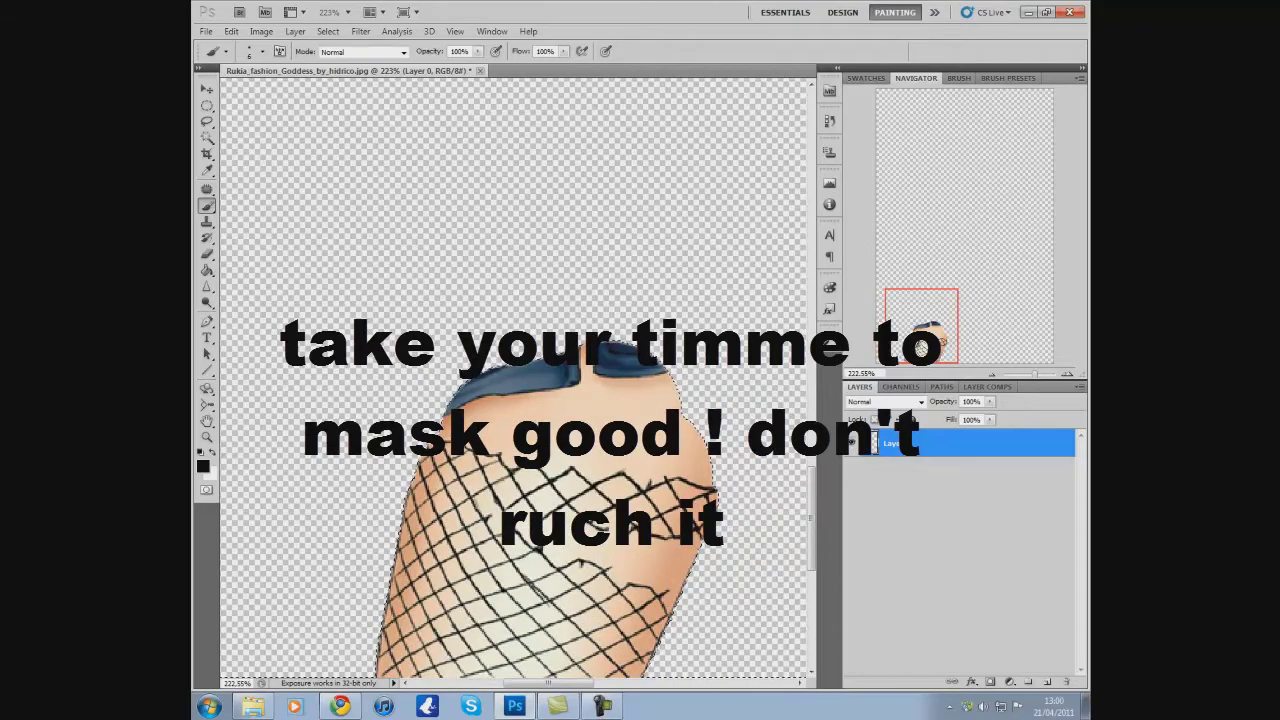
pyautogui.moveTo(922, 348)
pyautogui.mouseDown()
pyautogui.moveTo(948, 348)
pyautogui.moveTo(926, 348)
pyautogui.moveTo(920, 326)
pyautogui.moveTo(929, 274)
pyautogui.moveTo(918, 367)
pyautogui.mouseUp()
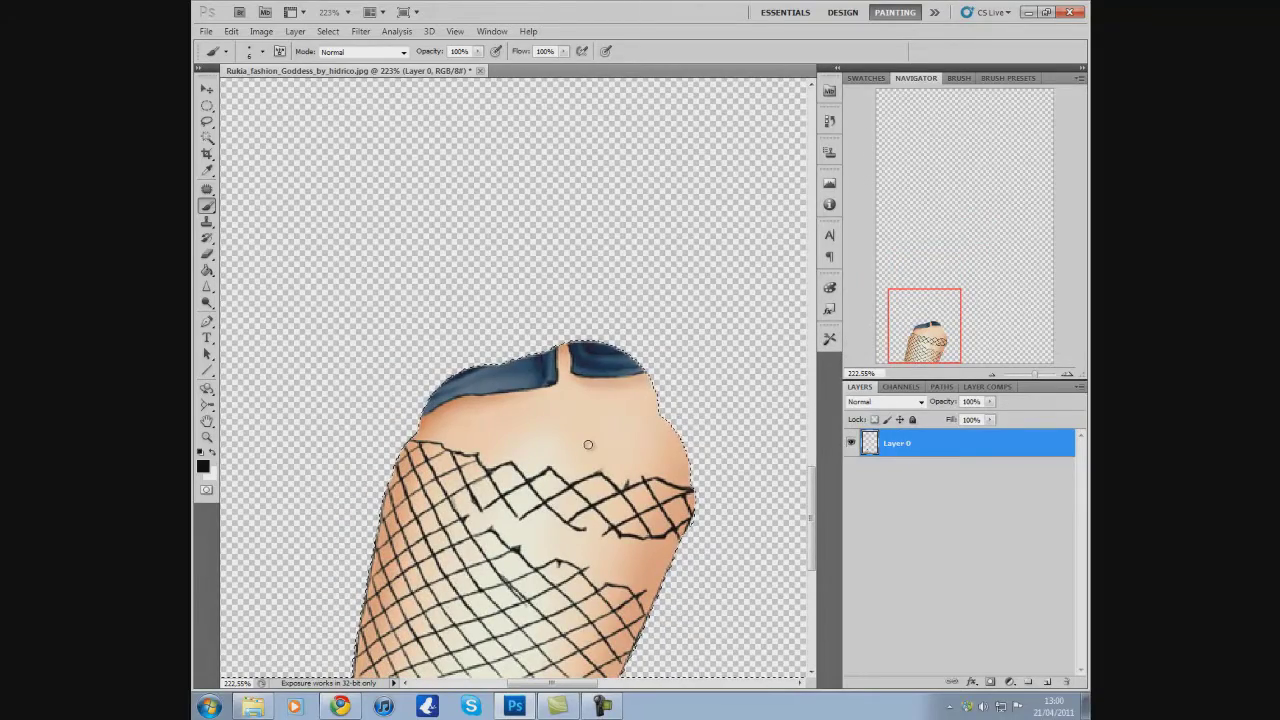
pyautogui.scroll(-4, 588, 447)
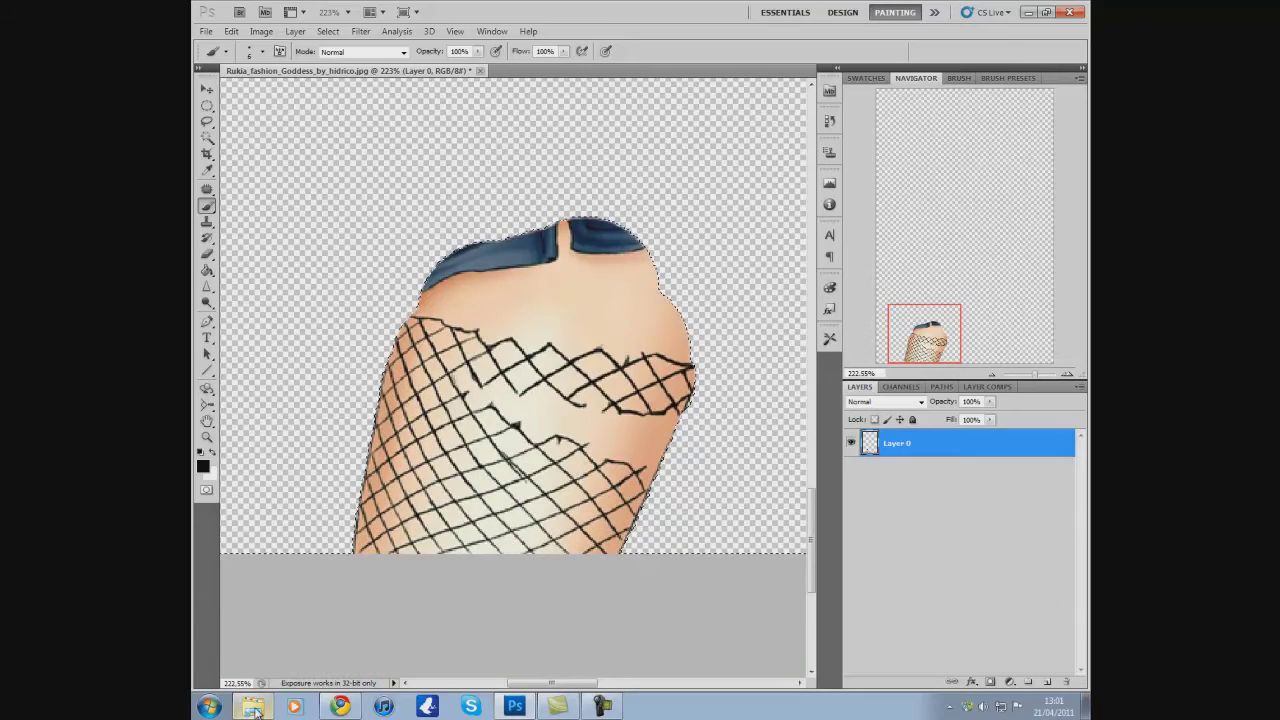
# Switch to Chrome and view the RayWilliamJohnson YouTube channel with the video "Bugs Bunny'd".
pyautogui.click(341, 706)
pyautogui.scroll(3, 544, 452)
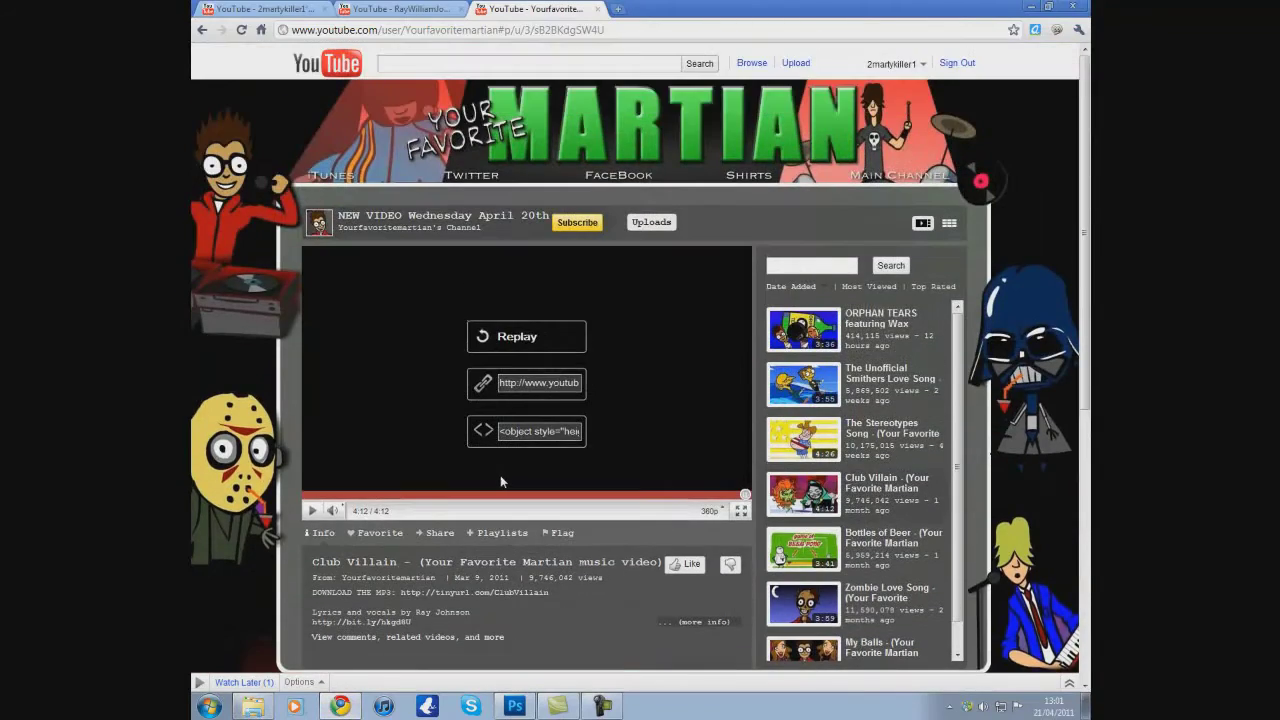
pyautogui.click(396, 10)
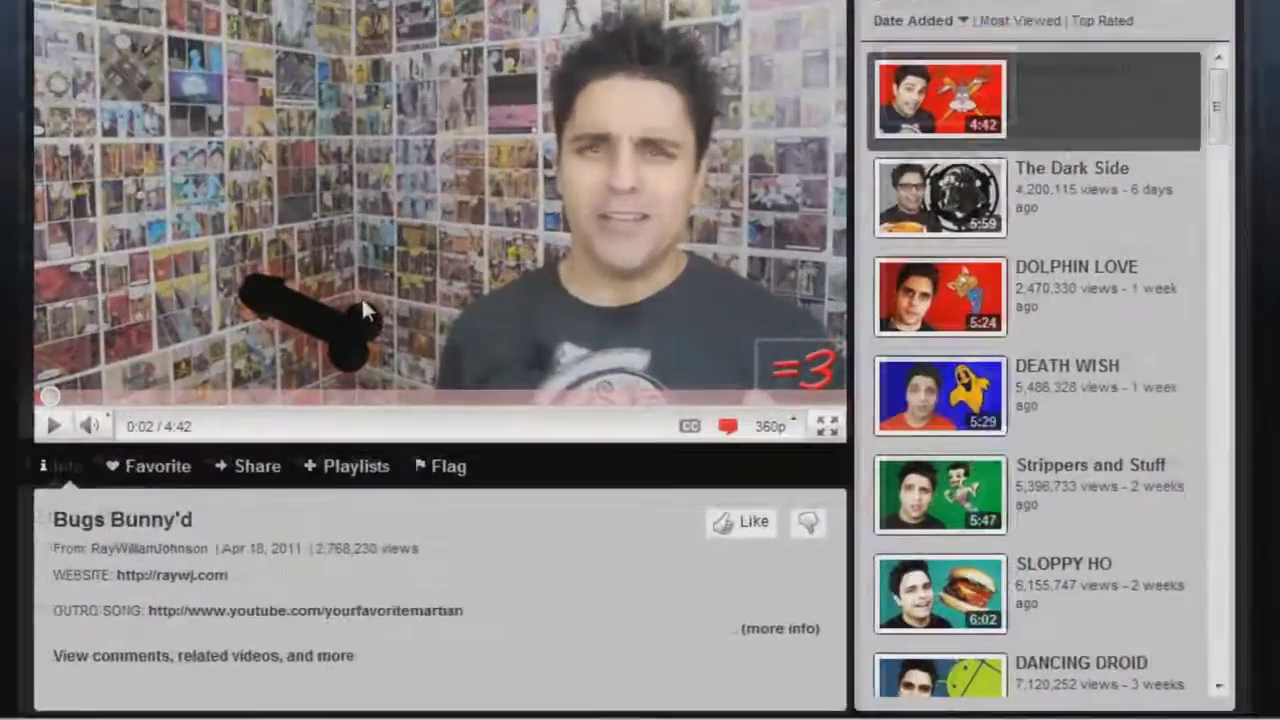
pyautogui.scroll(-1, 692, 404)
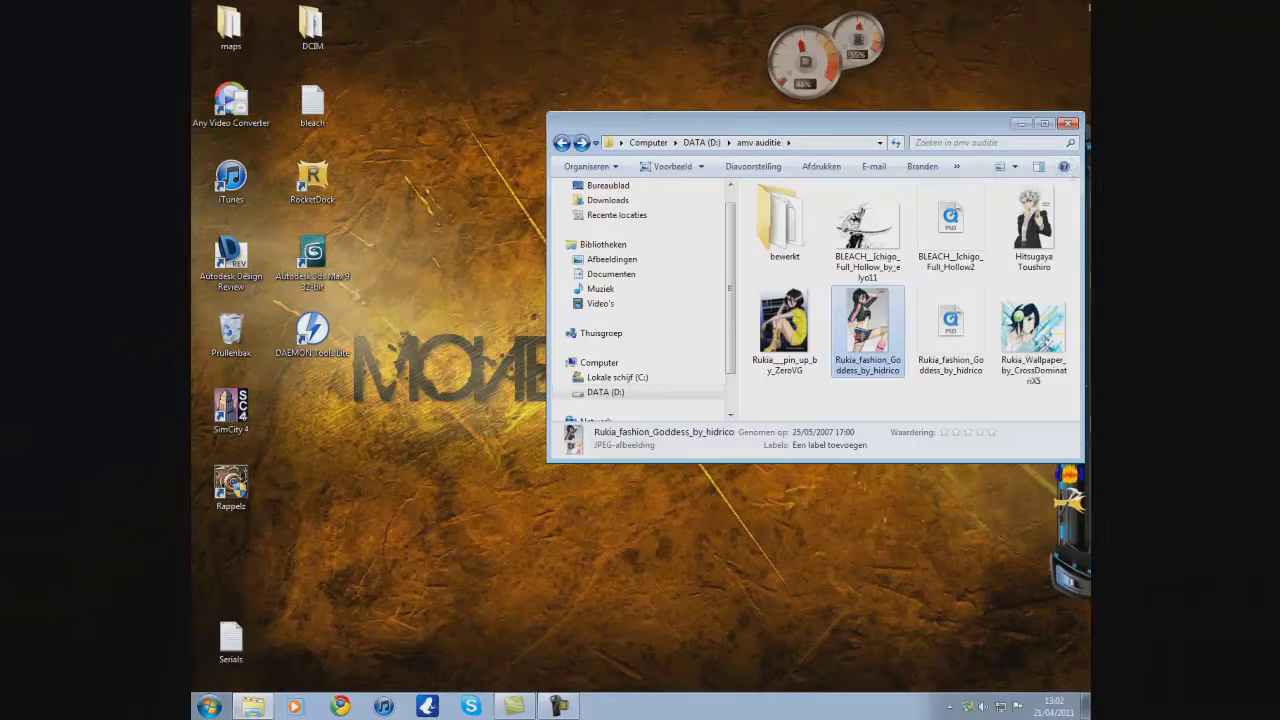
# Close the file window showing the "amv auditie" folder.
pyautogui.click(1068, 123)
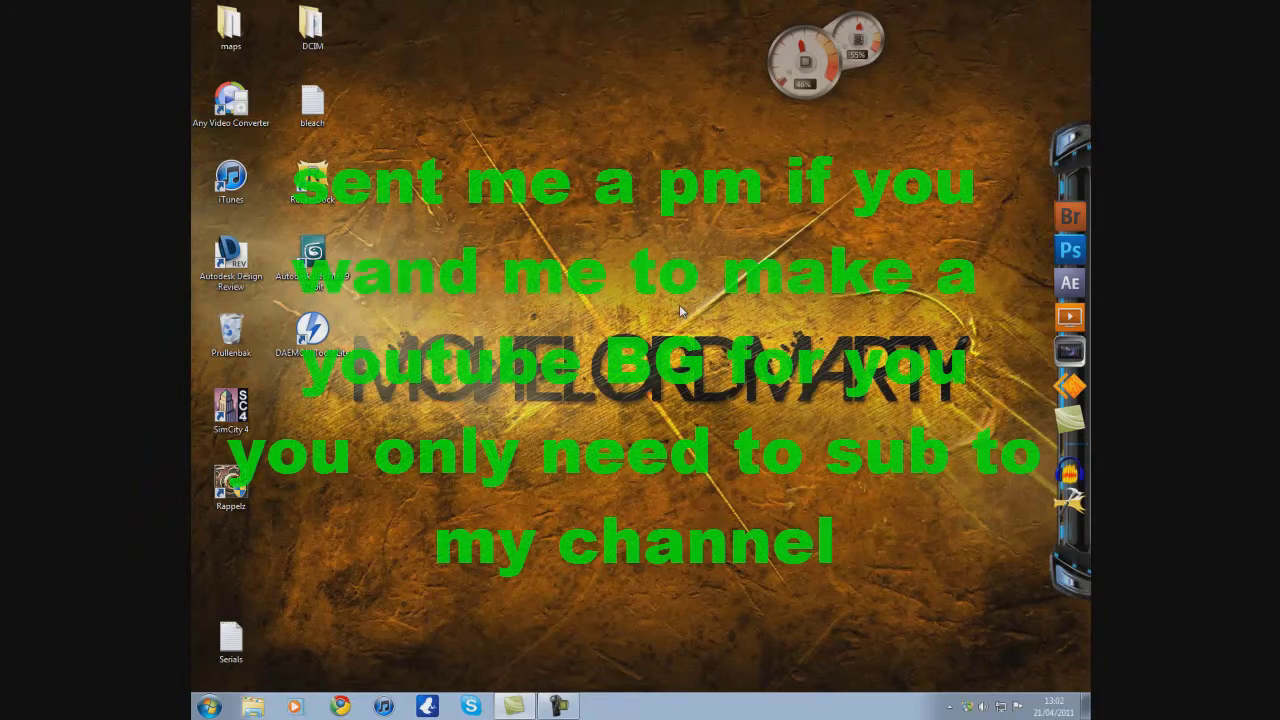